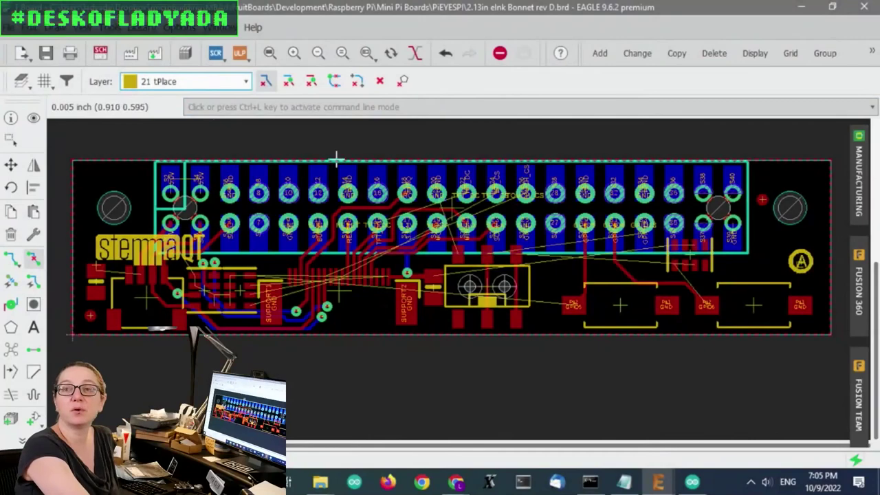
# - Bring the Adafruit shop window forward and search it for 'bonnet'
pyautogui.scroll(2, 288, 227)
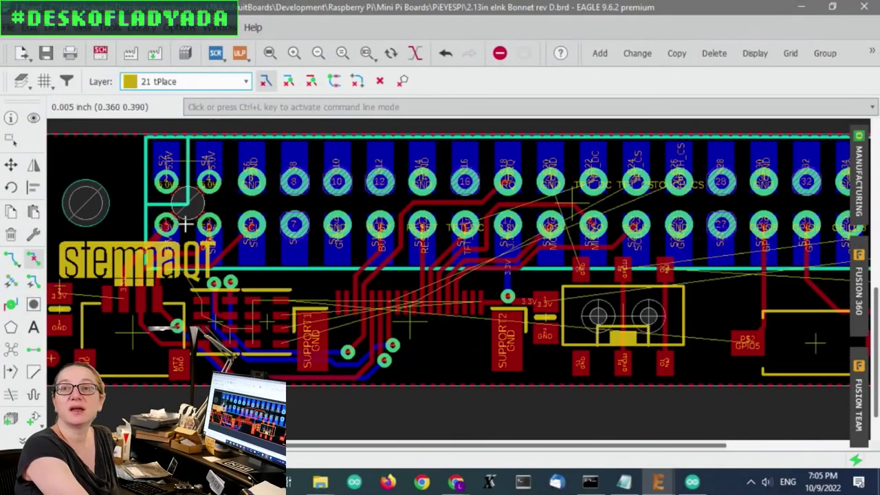
pyautogui.scroll(-2, 379, 275)
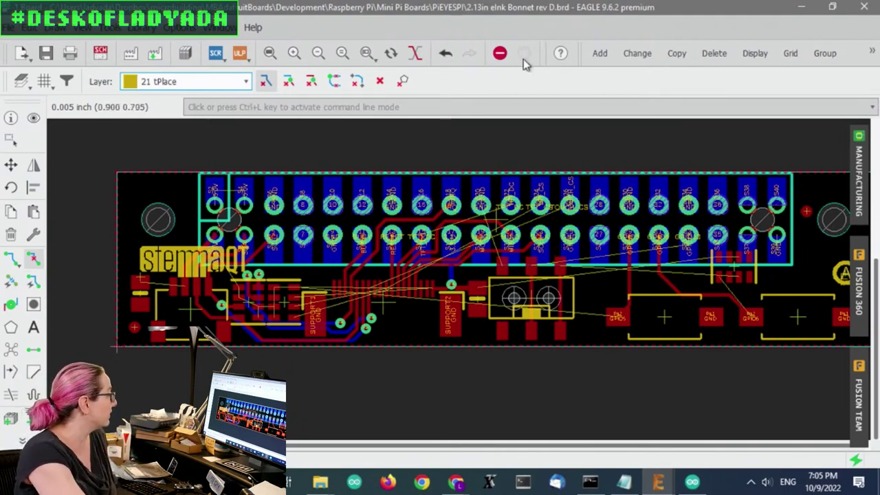
pyautogui.moveTo(463, 474)
pyautogui.click(532, 447)
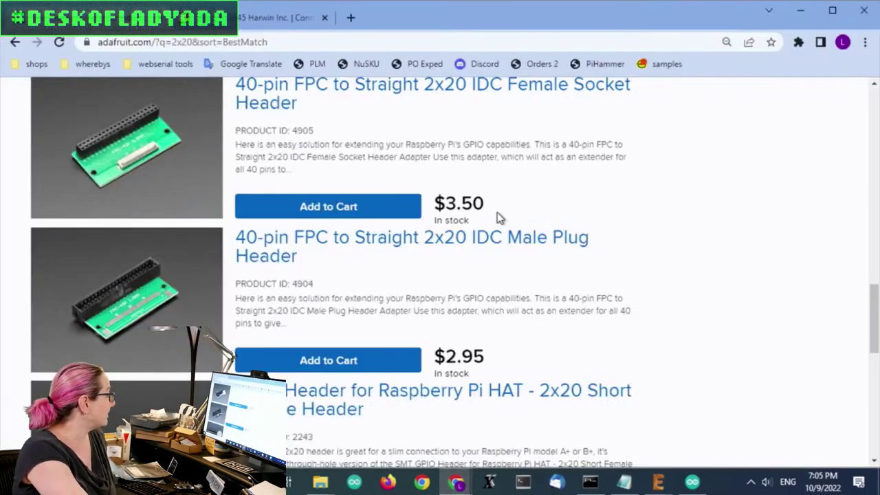
pyautogui.scroll(-2, 512, 244)
pyautogui.scroll(-10, 524, 257)
pyautogui.scroll(15, 677, 169)
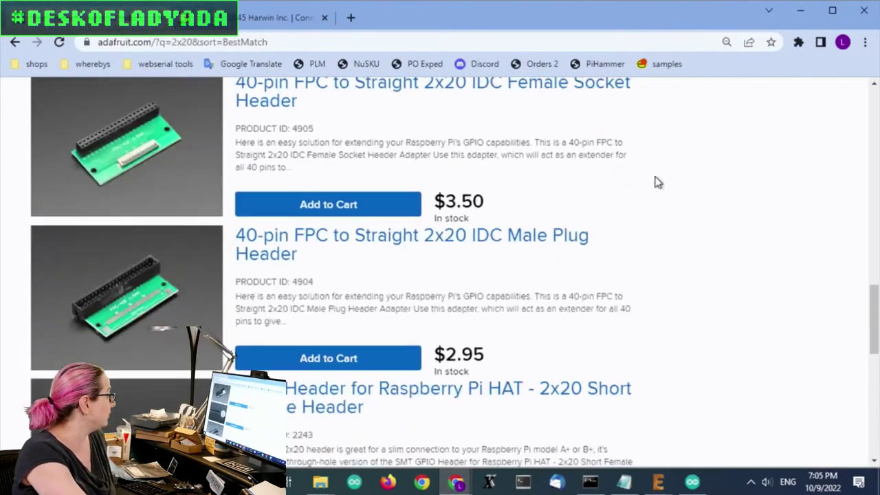
pyautogui.scroll(10, 746, 165)
pyautogui.hotkey('ctrl', 'a')
pyautogui.write('bonnet')
pyautogui.scroll(-1, 474, 158)
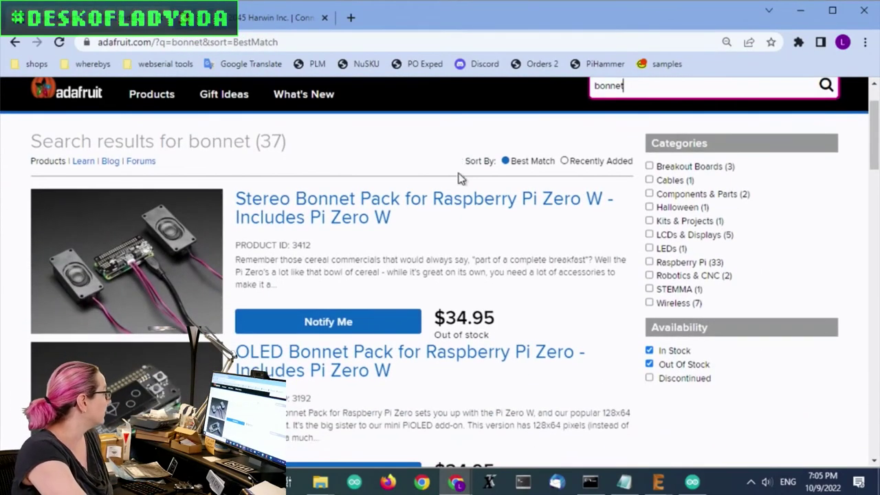
# - Look at the OLED Bonnet Pack page, return to the results and open the Adafruit Voice Bonnet page
pyautogui.click(312, 371)
pyautogui.scroll(-3, 513, 246)
pyautogui.hotkey('alt', 'Left')
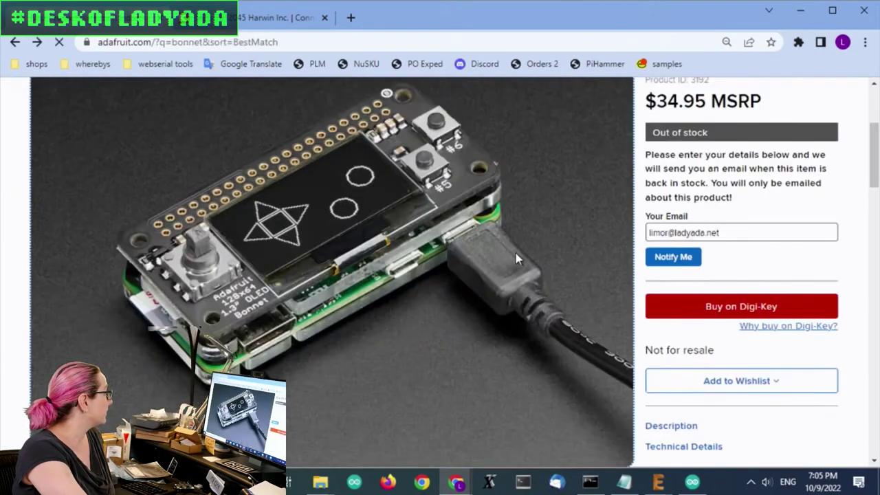
pyautogui.scroll(-4, 315, 268)
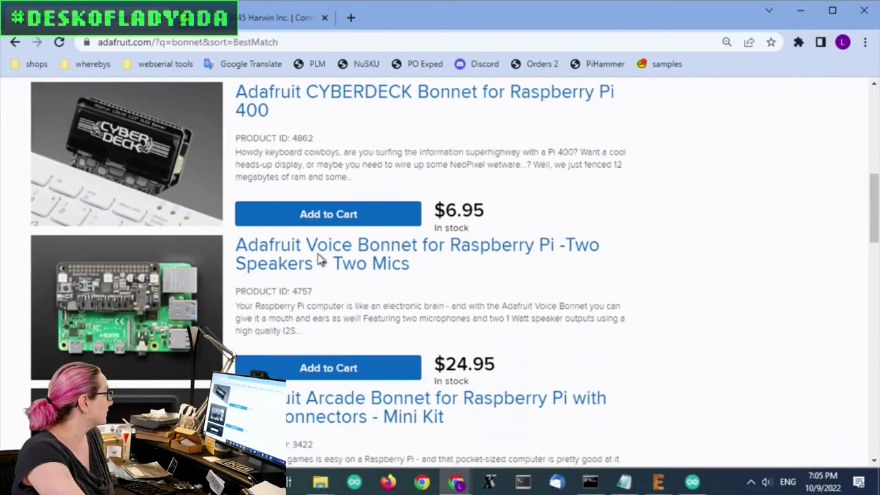
pyautogui.click(313, 262)
pyautogui.scroll(-8, 766, 183)
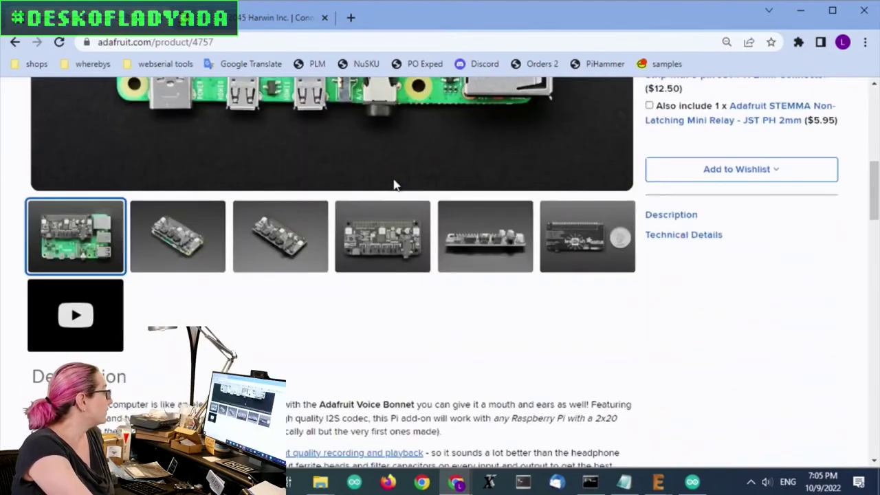
# - View the Voice Bonnet's back, fifth and top-view photos, then start a new site search
pyautogui.click(585, 234)
pyautogui.scroll(4, 571, 206)
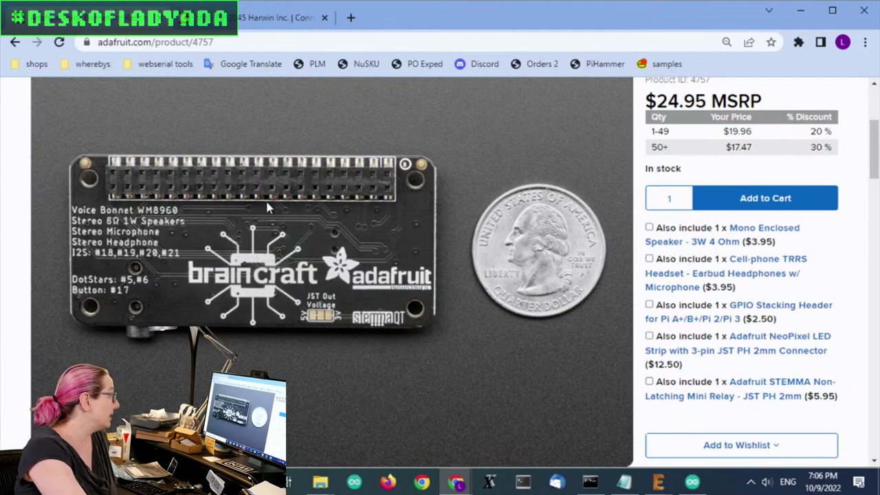
pyautogui.scroll(-2, 285, 209)
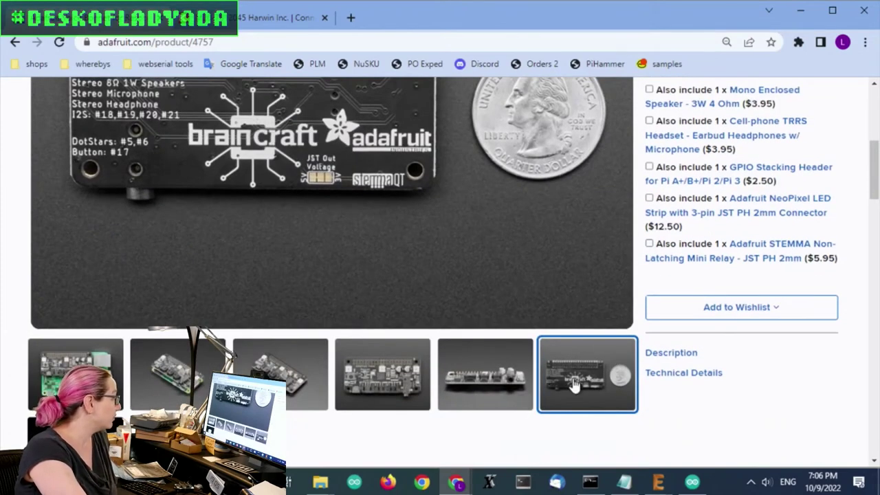
pyautogui.click(477, 385)
pyautogui.click(390, 381)
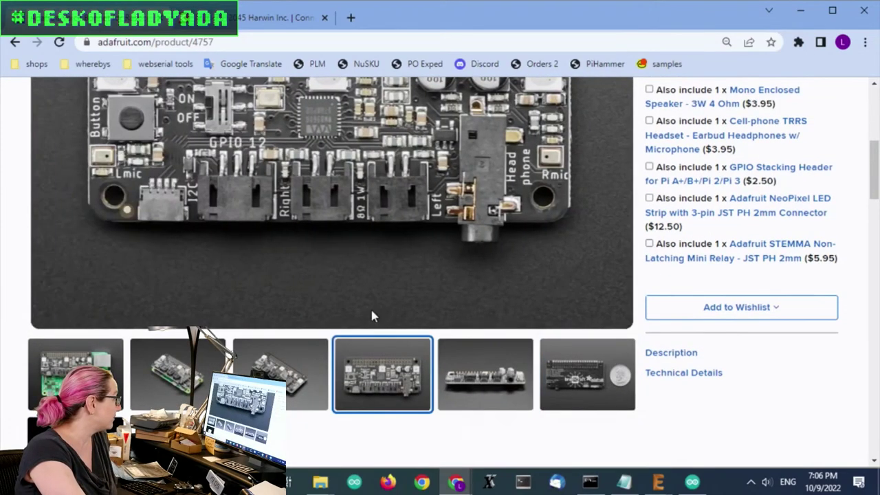
pyautogui.scroll(2, 360, 281)
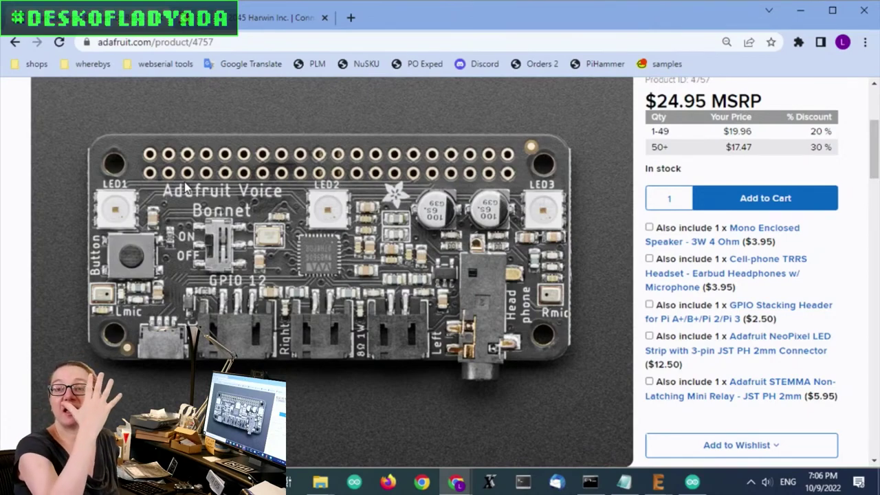
pyautogui.scroll(3, 618, 206)
pyautogui.scroll(-4, 793, 267)
pyautogui.scroll(4, 642, 122)
pyautogui.click(642, 157)
# - Search for '2x20 sta', open the GPIO Stacking Header page, then begin another site search
pyautogui.write('2x20')
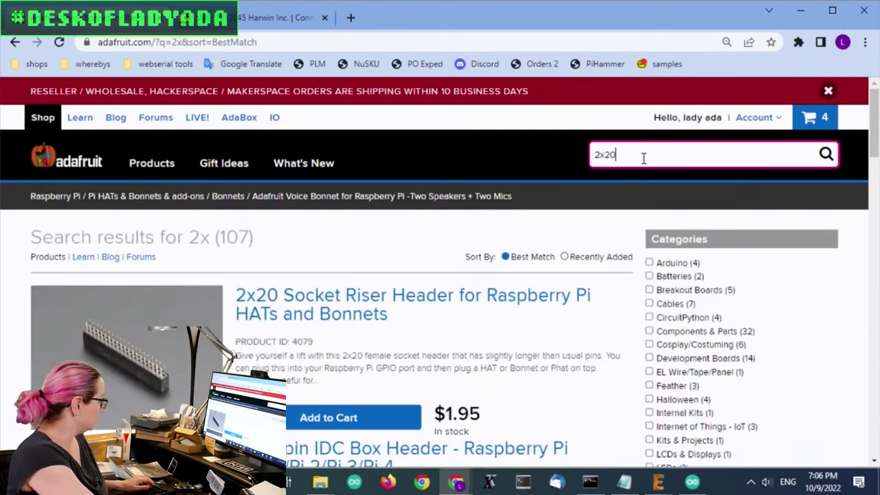
pyautogui.write(' sta')
pyautogui.scroll(-5, 299, 163)
pyautogui.click(294, 191)
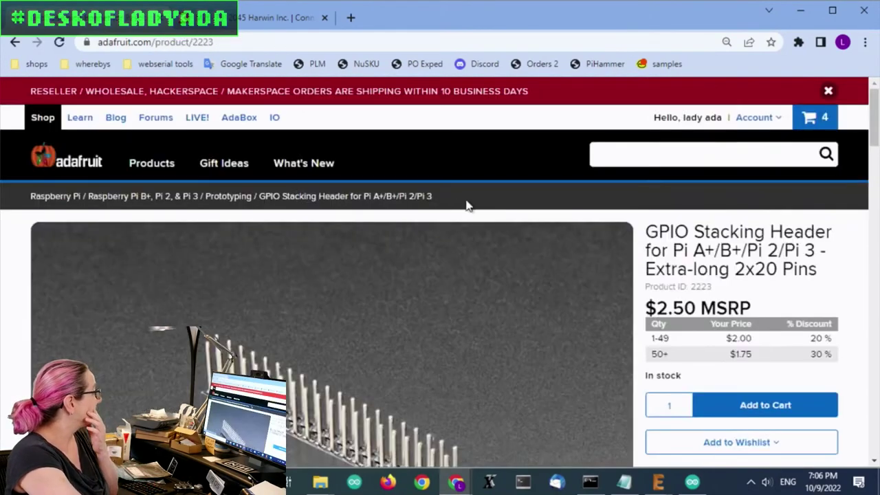
pyautogui.scroll(-3, 465, 209)
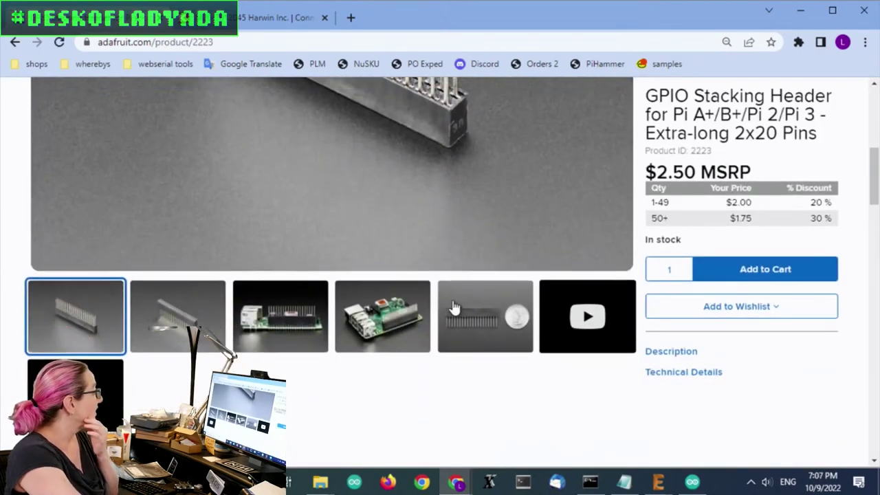
pyautogui.scroll(2, 373, 376)
pyautogui.scroll(-2, 374, 383)
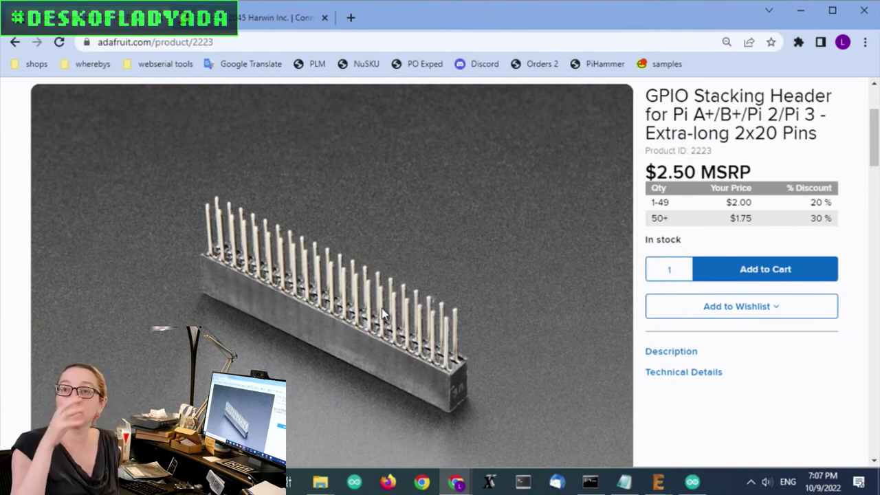
pyautogui.scroll(2, 572, 282)
pyautogui.click(605, 156)
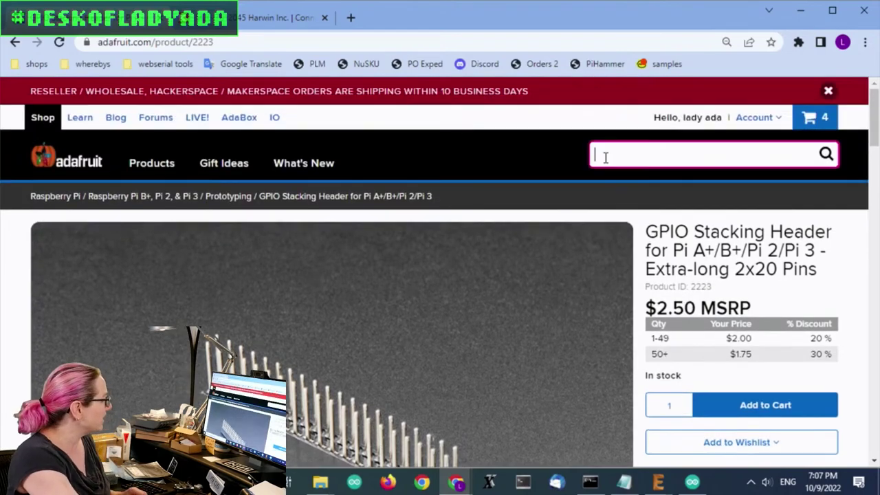
# - Search for 'astro' and open the Raspberry Pi Sense HAT product page
pyautogui.write('astro')
pyautogui.click(327, 303)
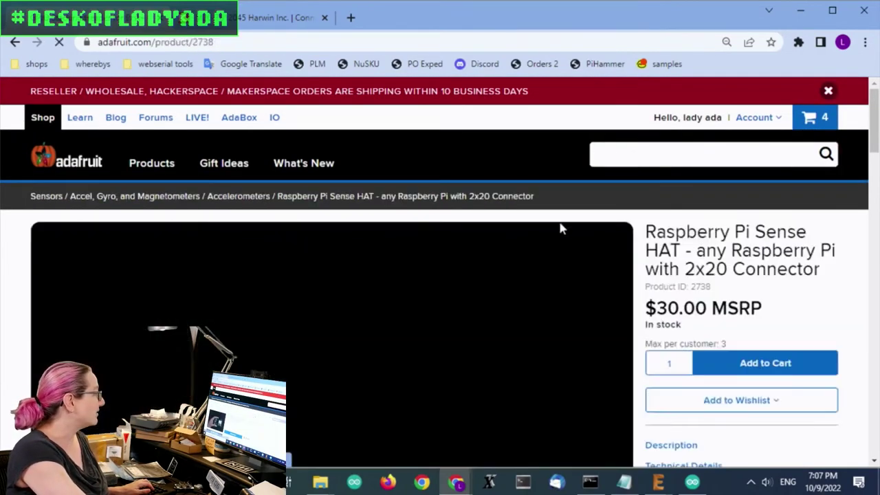
pyautogui.scroll(-2, 611, 240)
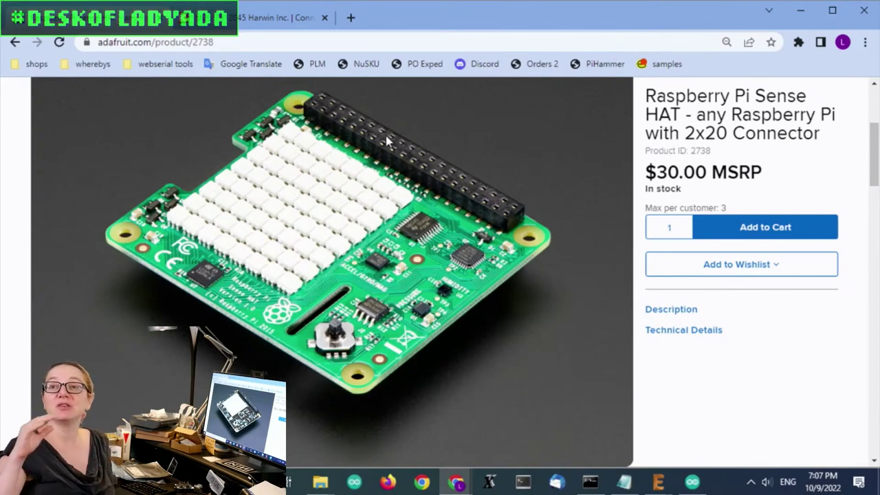
pyautogui.scroll(-4, 387, 144)
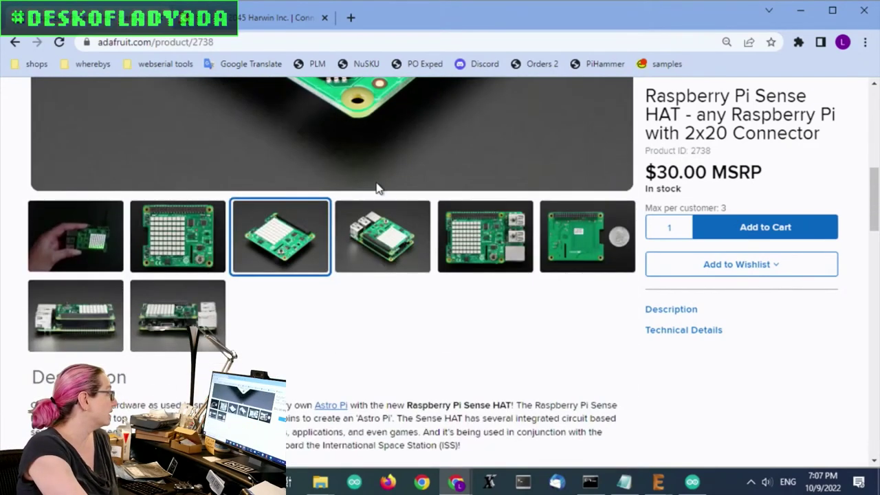
# - View the Sense HAT's back-with-quarter, mounted-on-Pi and top-down photos
pyautogui.click(560, 214)
pyautogui.scroll(3, 530, 218)
pyautogui.scroll(2, 529, 218)
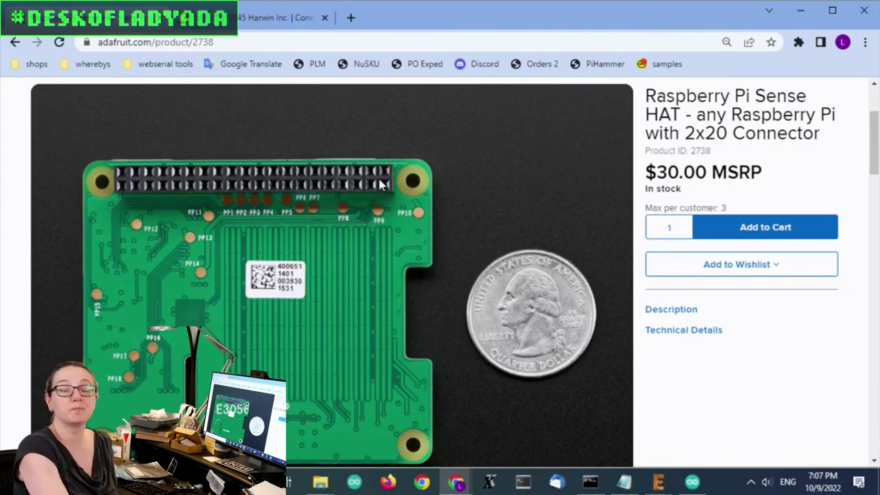
pyautogui.scroll(-3, 382, 187)
pyautogui.click(383, 363)
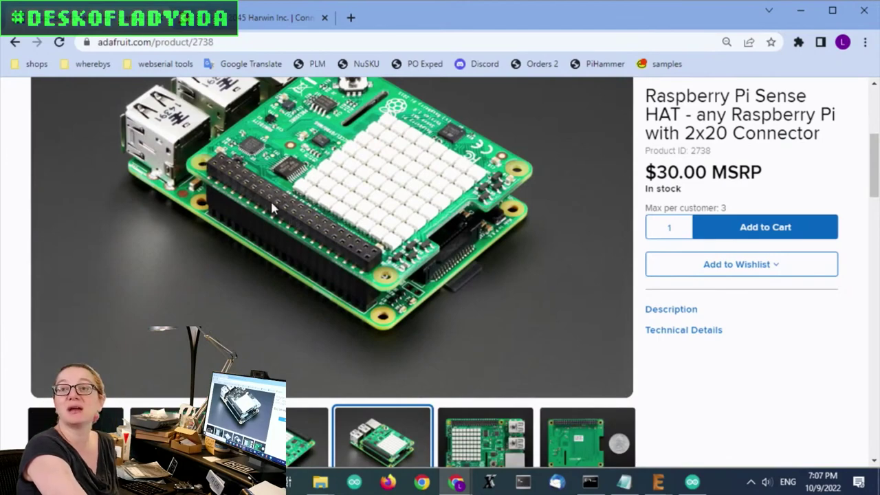
pyautogui.scroll(-1, 306, 237)
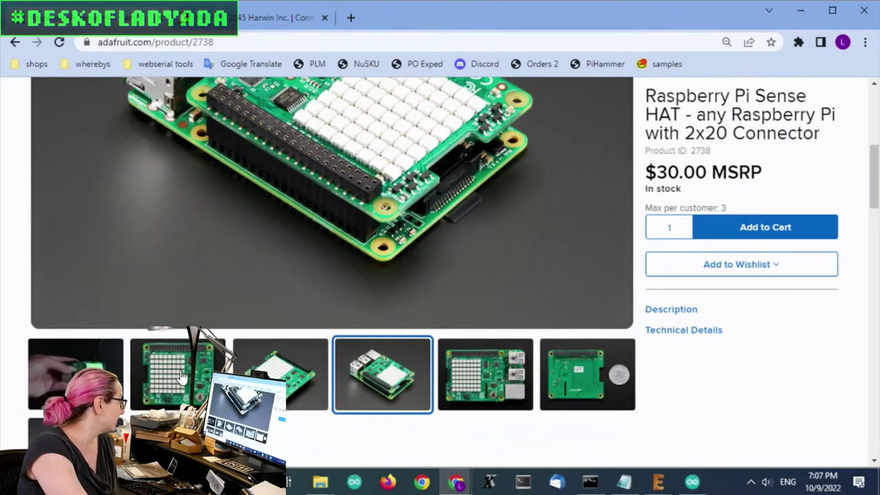
pyautogui.click(172, 364)
pyautogui.scroll(2, 328, 157)
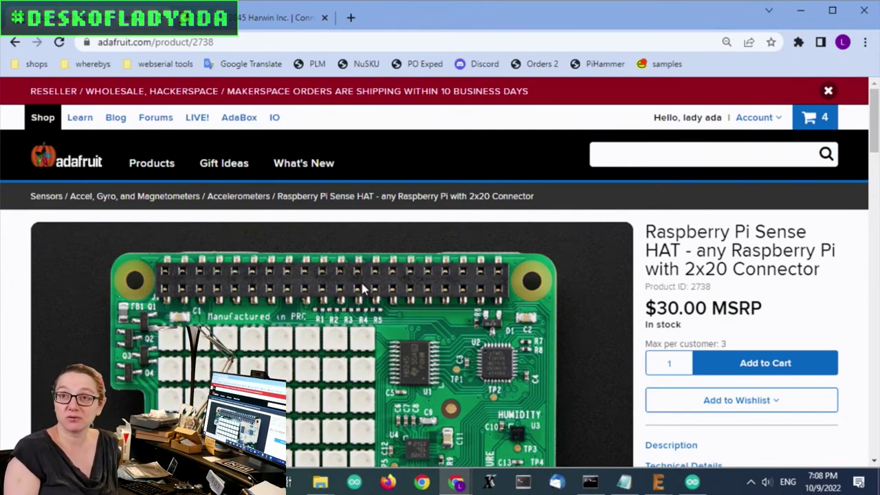
pyautogui.scroll(-5, 378, 283)
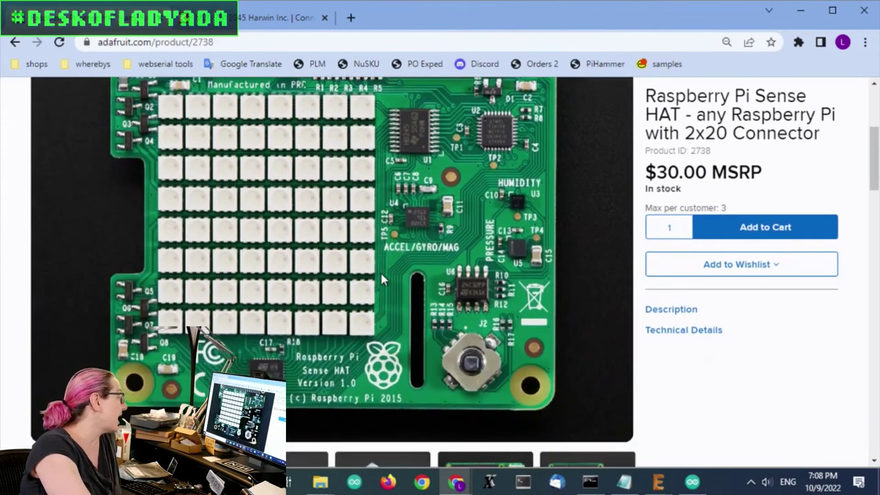
pyautogui.scroll(5, 494, 263)
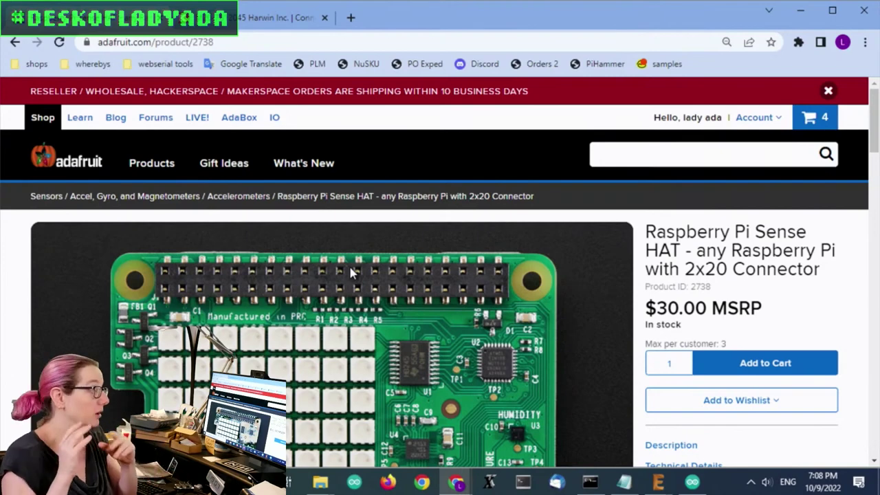
# - Open a new tab and go to the Digi-Key homepage
pyautogui.hotkey('ctrl', 't')
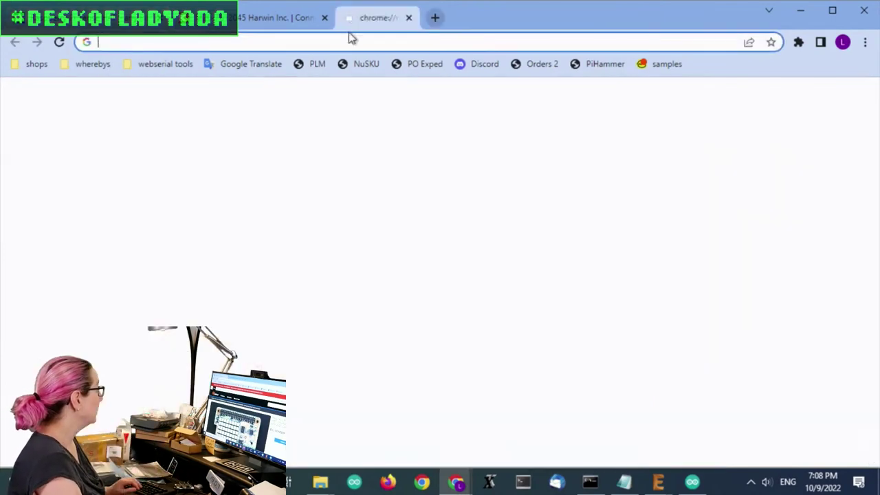
pyautogui.write('digi')
pyautogui.press('Return')
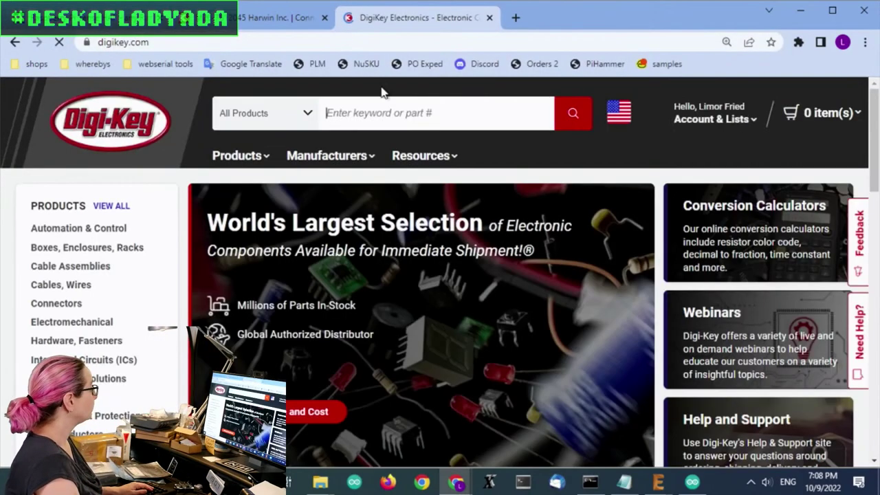
# - Search Digi-Key for 'header', bringing up 1,112,794 results with category matches
pyautogui.write('2')
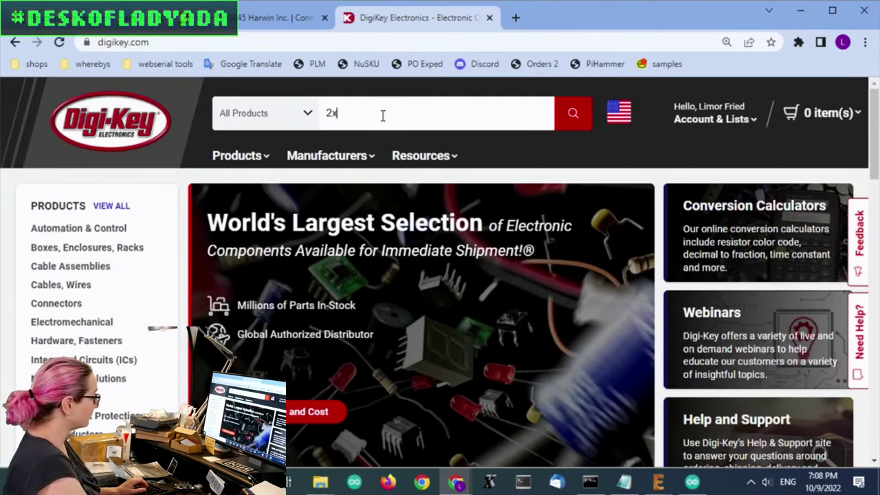
pyautogui.press('BackSpace')
pyautogui.write('header')
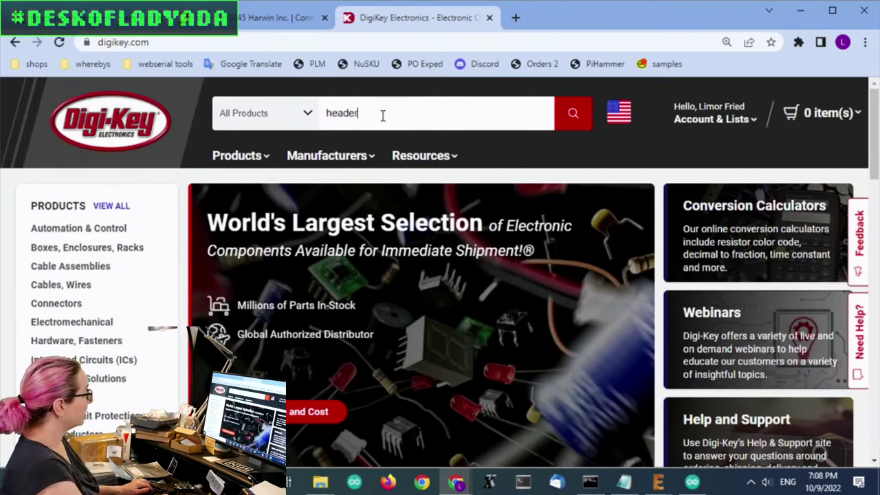
pyautogui.press('Return')
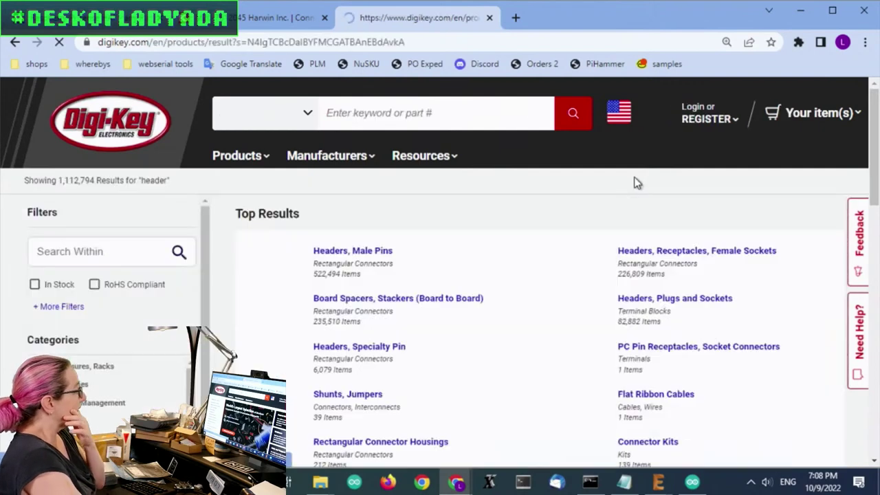
pyautogui.scroll(-2, 636, 181)
pyautogui.scroll(1, 688, 165)
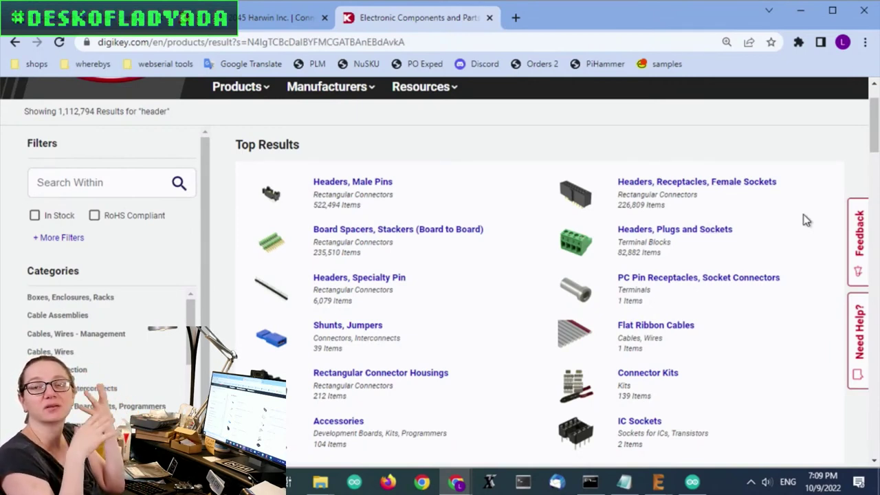
# - Open the Headers, Receptacles, Female Sockets category
pyautogui.click(715, 182)
pyautogui.scroll(-2, 779, 176)
pyautogui.scroll(-3, 800, 181)
pyautogui.scroll(-10, 834, 178)
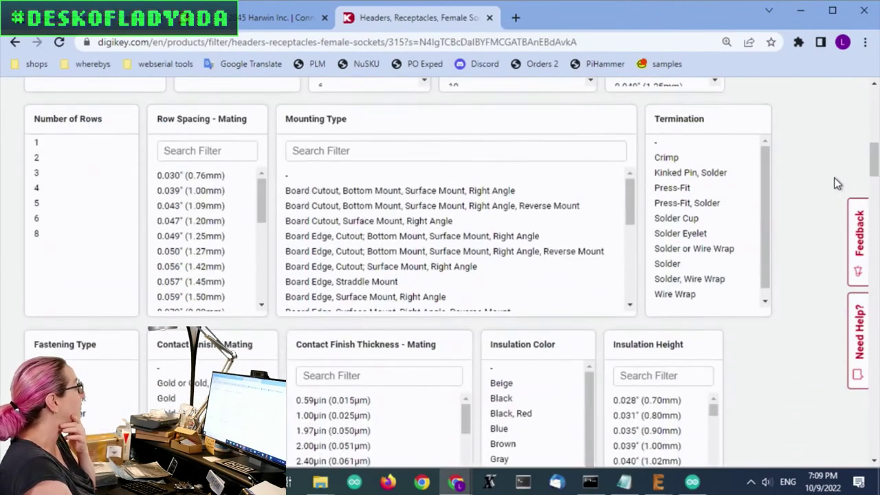
pyautogui.scroll(12, 836, 184)
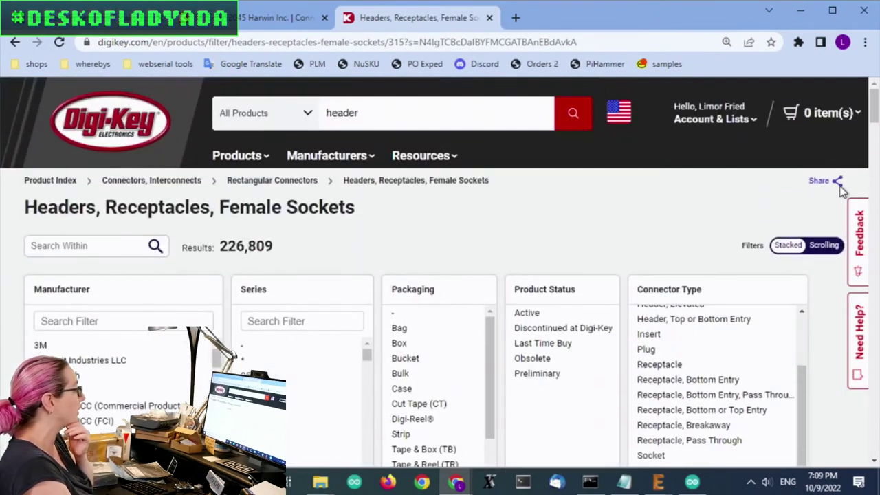
pyautogui.scroll(-3, 842, 186)
pyautogui.scroll(-3, 846, 187)
pyautogui.scroll(4, 849, 180)
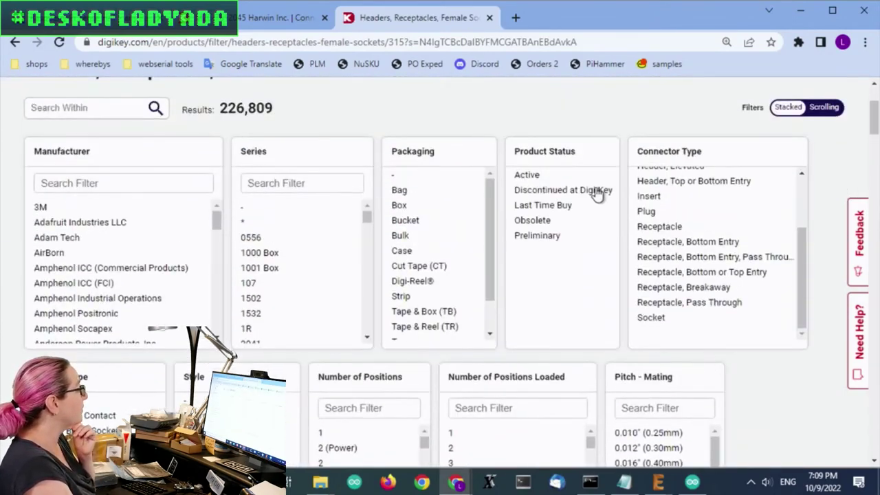
# - Select Active and Preliminary product status and 2 under Number of Rows
pyautogui.click(559, 175)
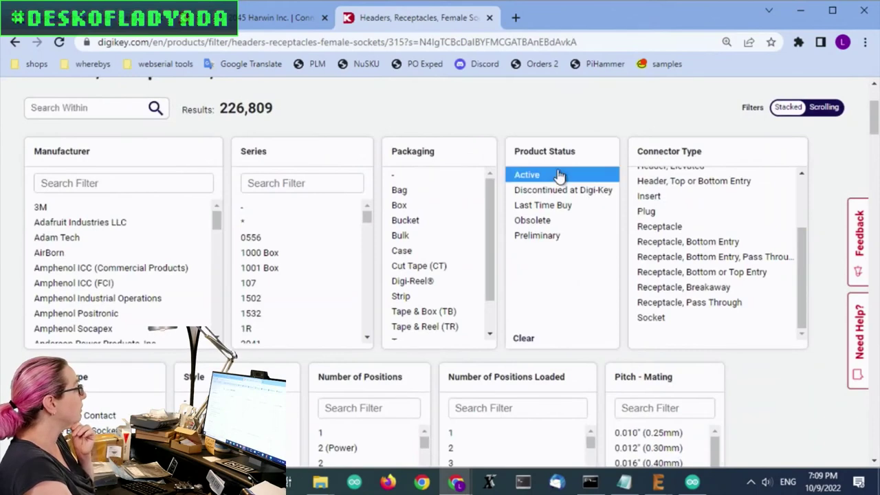
pyautogui.click(570, 237)
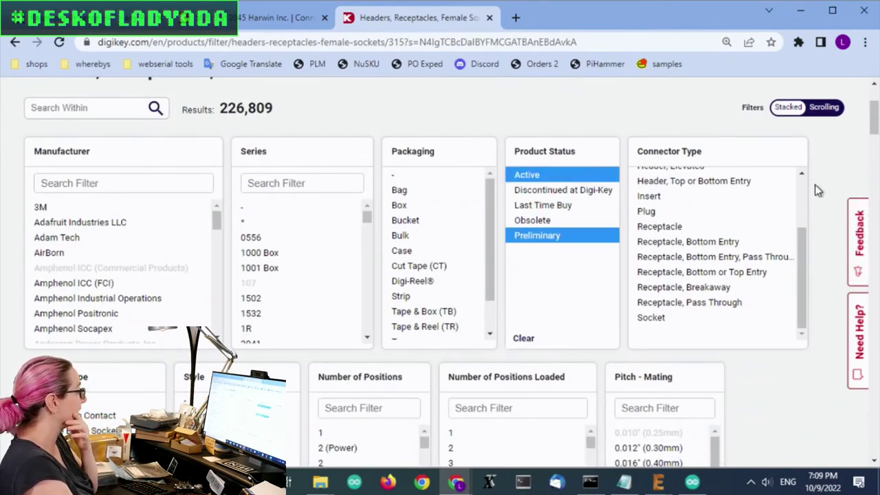
pyautogui.scroll(-5, 344, 236)
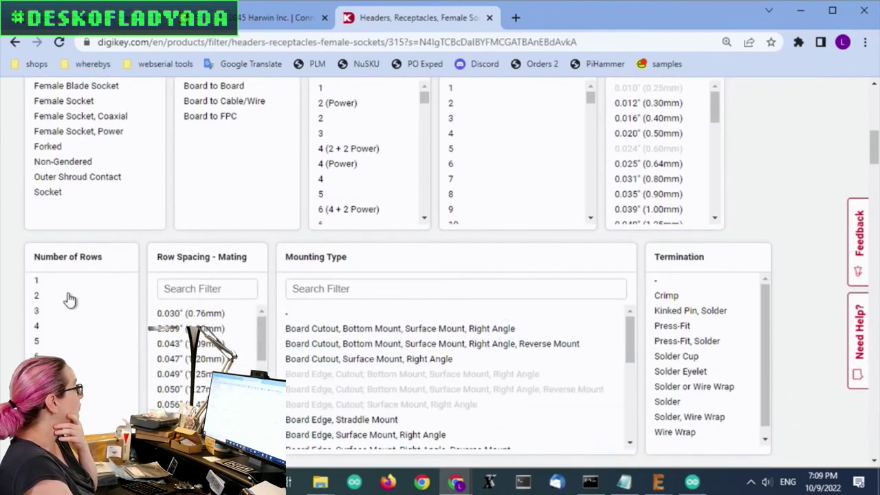
pyautogui.click(39, 297)
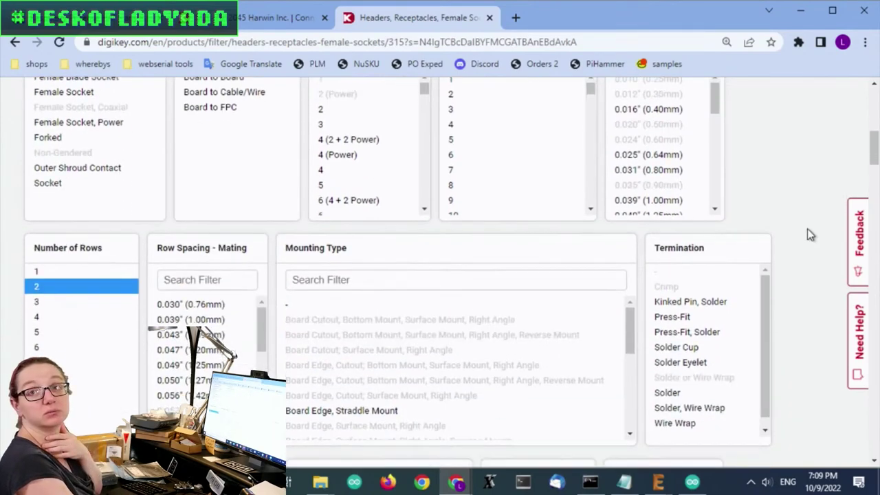
pyautogui.scroll(-1, 807, 228)
pyautogui.scroll(-2, 746, 250)
pyautogui.scroll(-6, 805, 277)
pyautogui.scroll(-2, 635, 330)
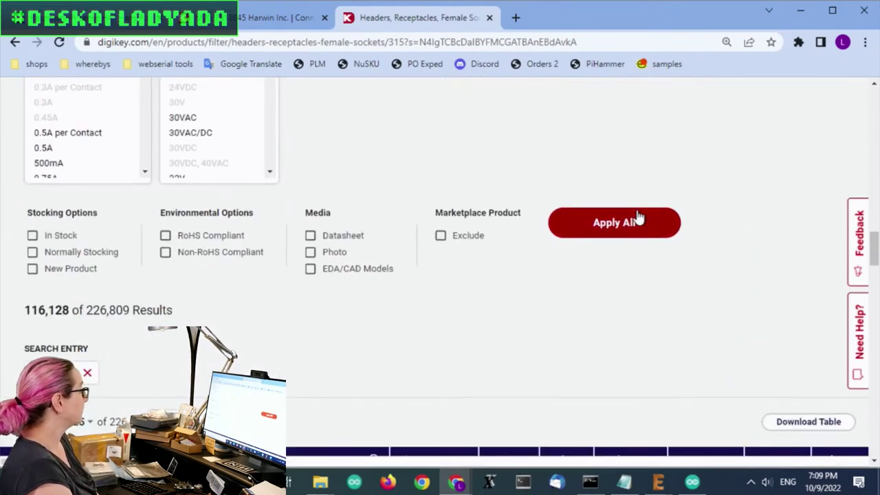
# - Apply the status and 2-row filters, leaving 116,128 female socket results
pyautogui.click(626, 224)
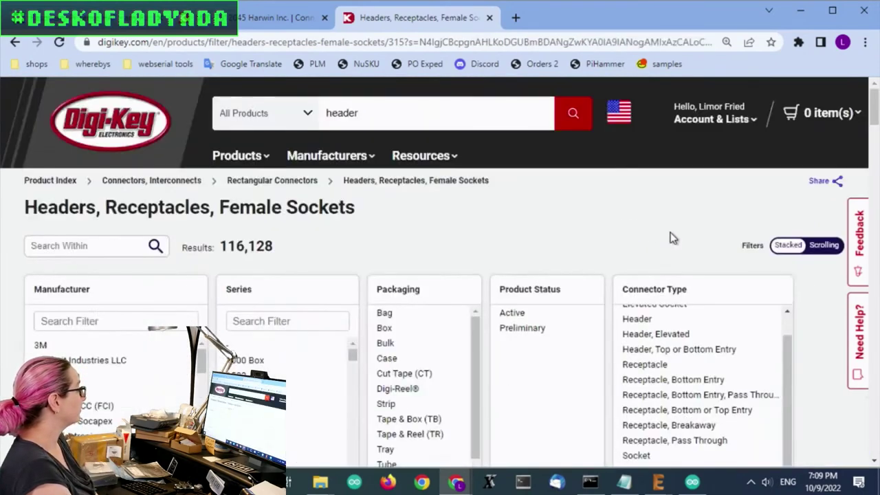
pyautogui.scroll(-3, 756, 254)
pyautogui.scroll(-2, 759, 251)
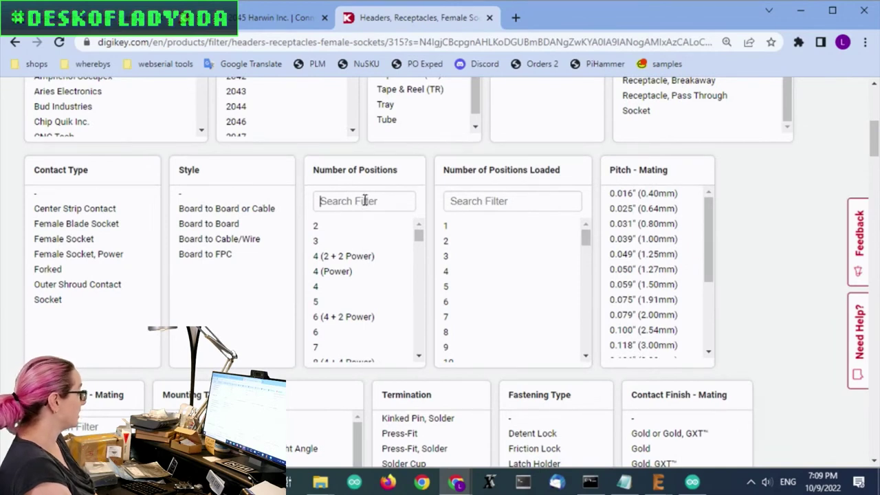
# - Filter to 40 positions with All positions loaded and apply, leaving 3,918 results
pyautogui.write('40')
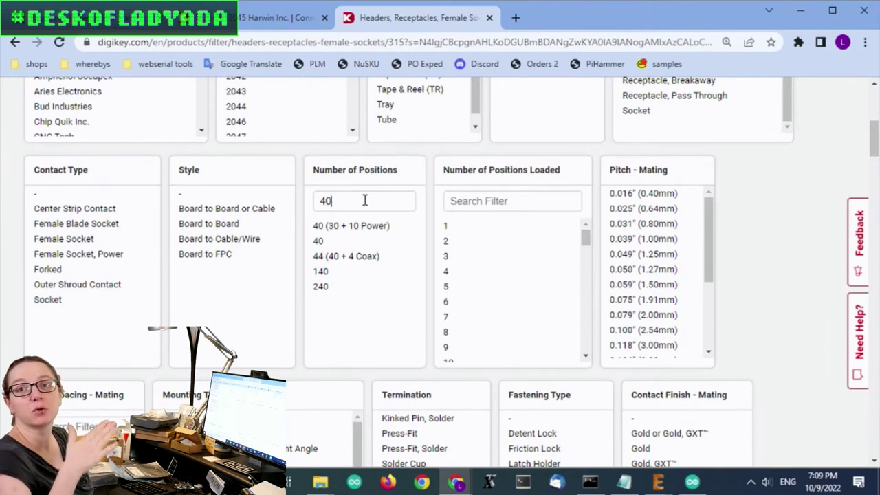
pyautogui.click(380, 242)
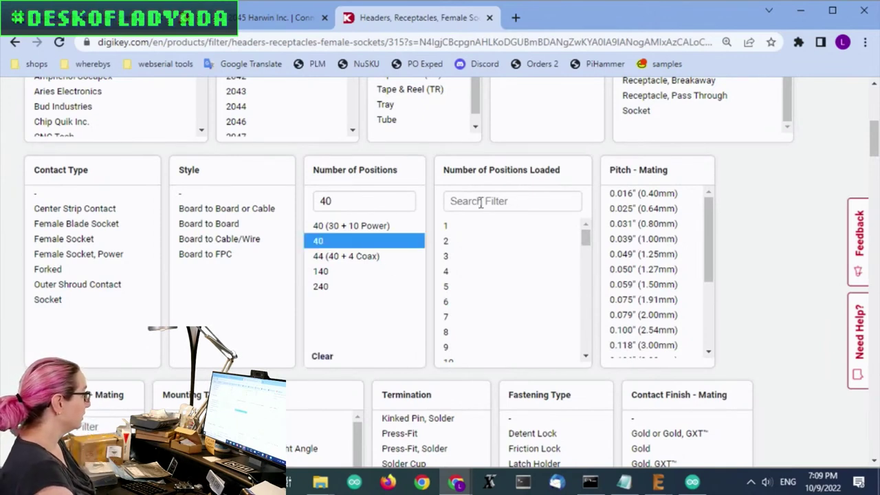
pyautogui.moveTo(584, 238); pyautogui.dragTo(600, 343)
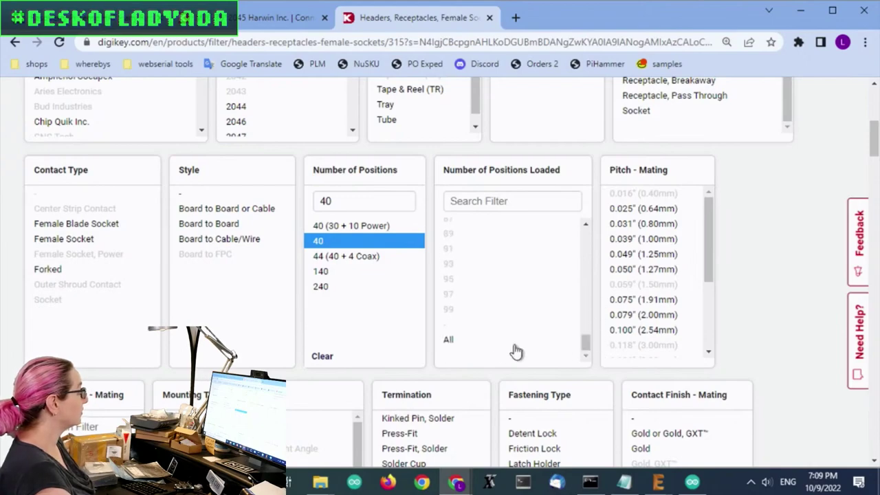
pyautogui.click(501, 340)
pyautogui.scroll(-10, 802, 253)
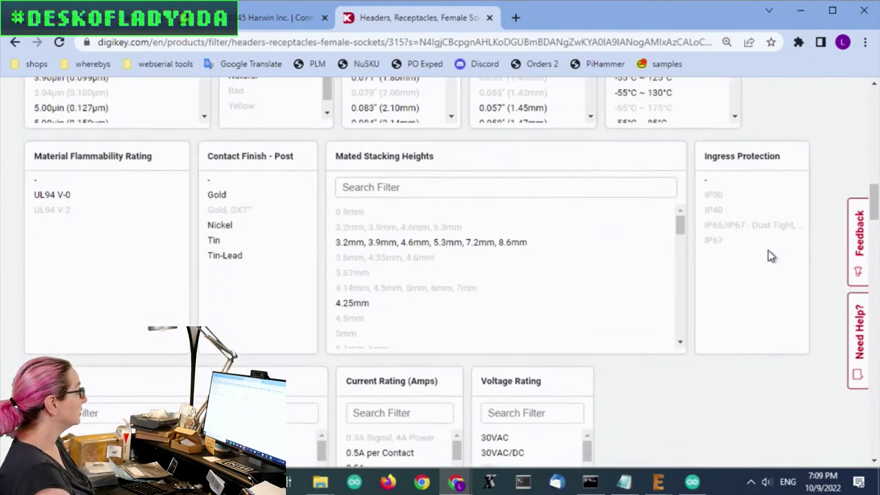
pyautogui.scroll(-3, 575, 279)
pyautogui.scroll(-10, 572, 273)
pyautogui.scroll(4, 750, 198)
pyautogui.click(613, 205)
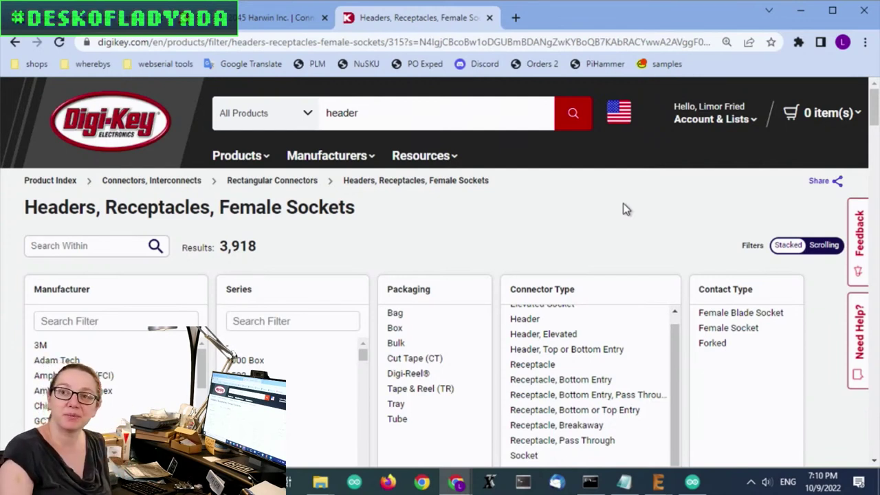
# - Scroll through the 40-position Sullins and Schmartboard listings and back up to the filter panels
pyautogui.scroll(-4, 622, 210)
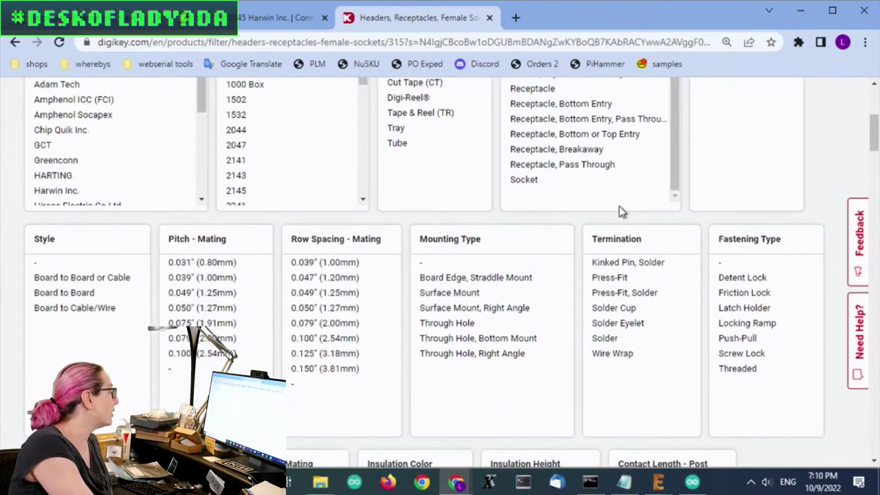
pyautogui.scroll(-12, 821, 155)
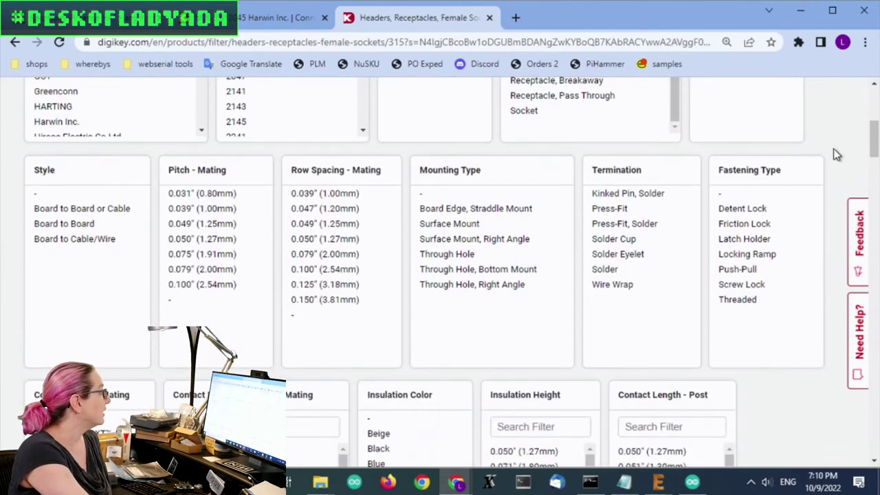
pyautogui.scroll(-4, 844, 205)
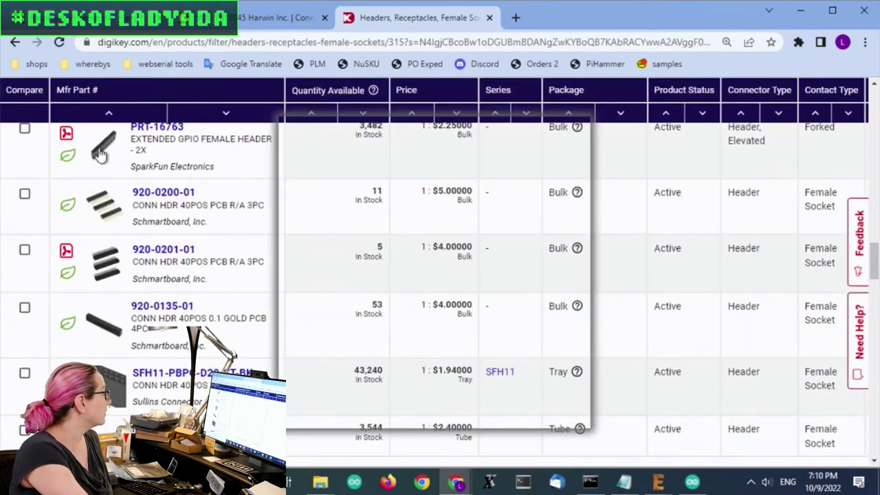
pyautogui.moveTo(97, 215)
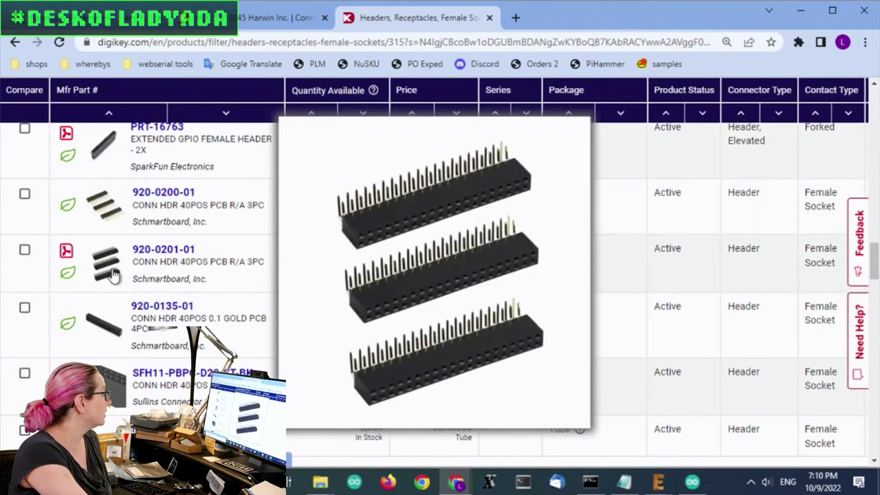
pyautogui.scroll(-2, 112, 278)
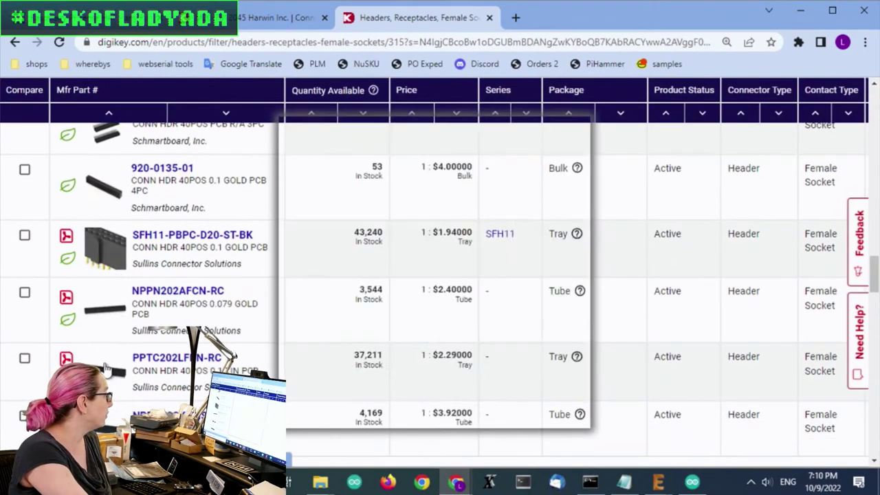
pyautogui.scroll(-3, 115, 314)
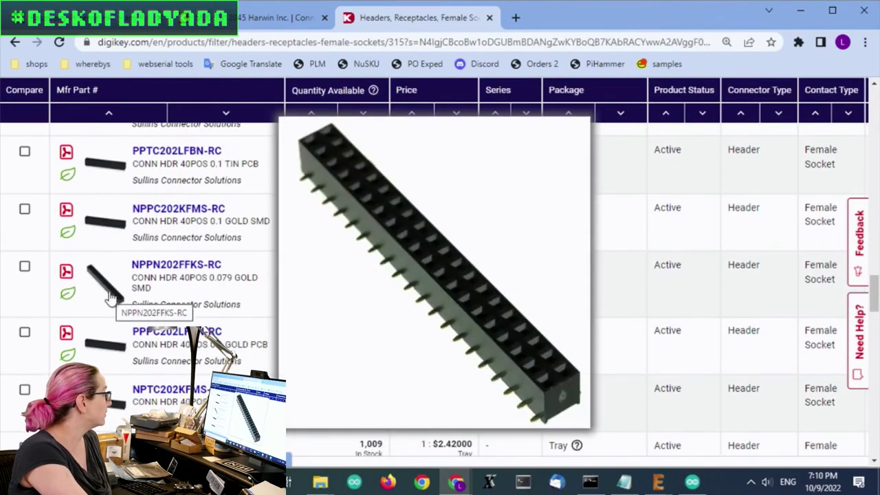
pyautogui.scroll(15, 674, 326)
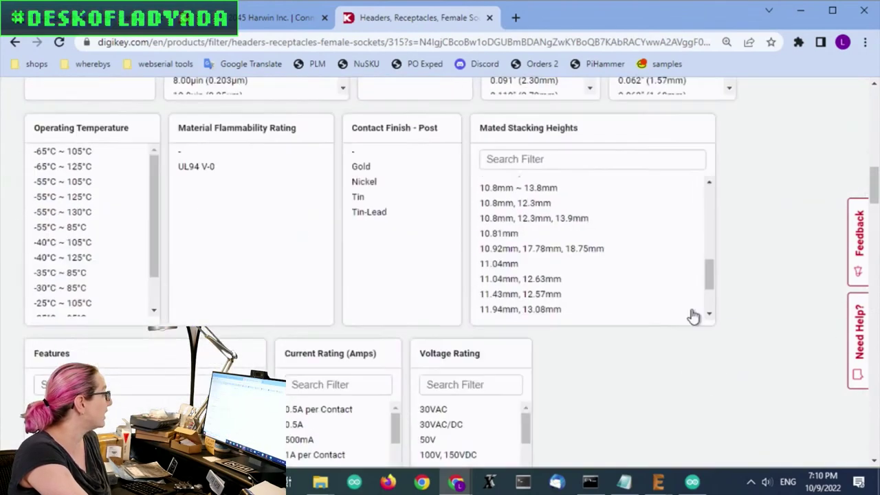
pyautogui.scroll(3, 717, 275)
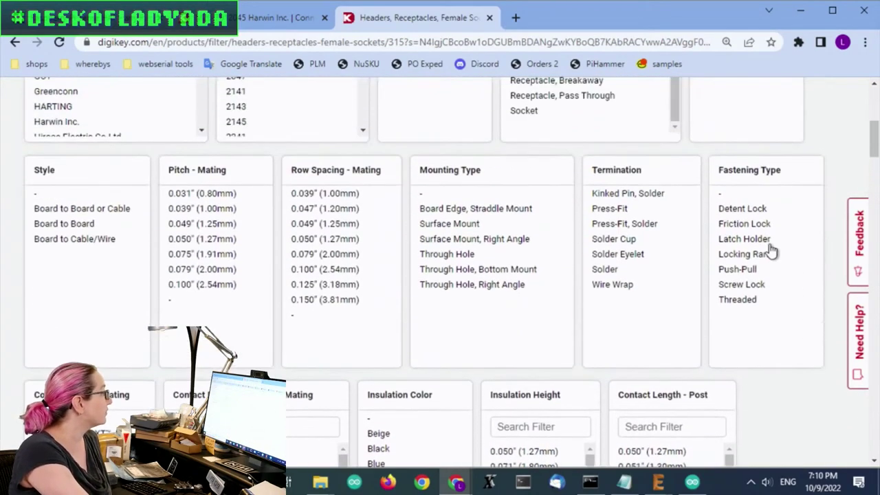
# - Apply Surface Mount with 0.100" (2.54mm) mating pitch and row spacing, leaving 499 results
pyautogui.click(486, 226)
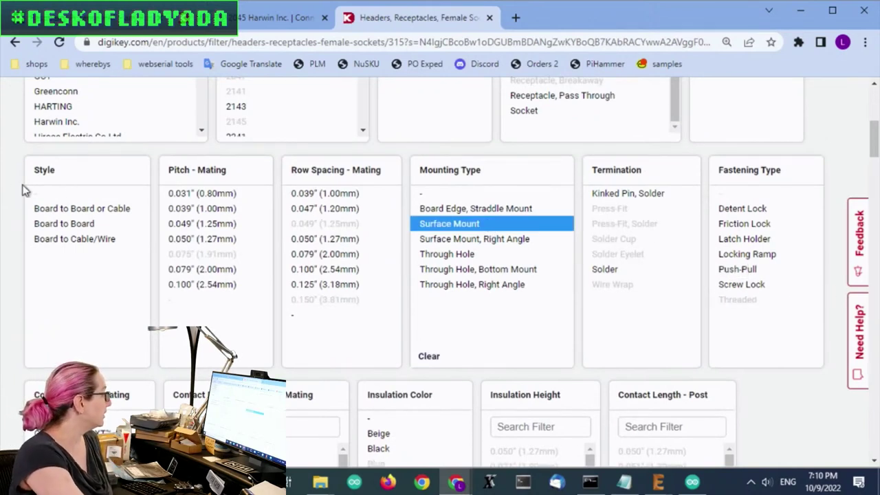
pyautogui.click(228, 286)
pyautogui.click(331, 270)
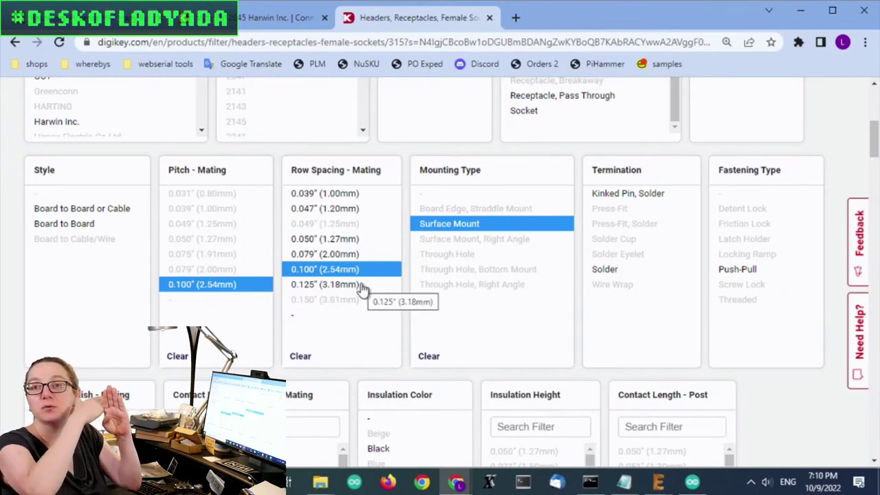
pyautogui.scroll(-10, 825, 323)
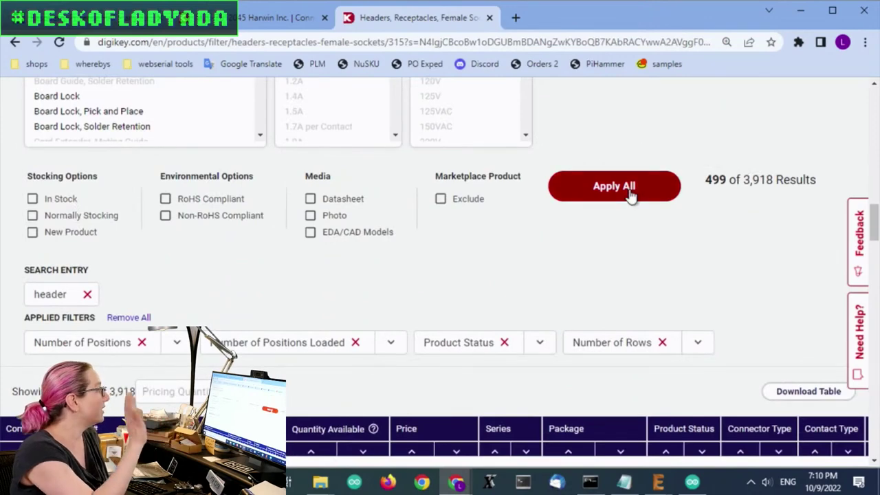
pyautogui.click(617, 186)
pyautogui.scroll(-10, 794, 330)
pyautogui.scroll(-2, 795, 330)
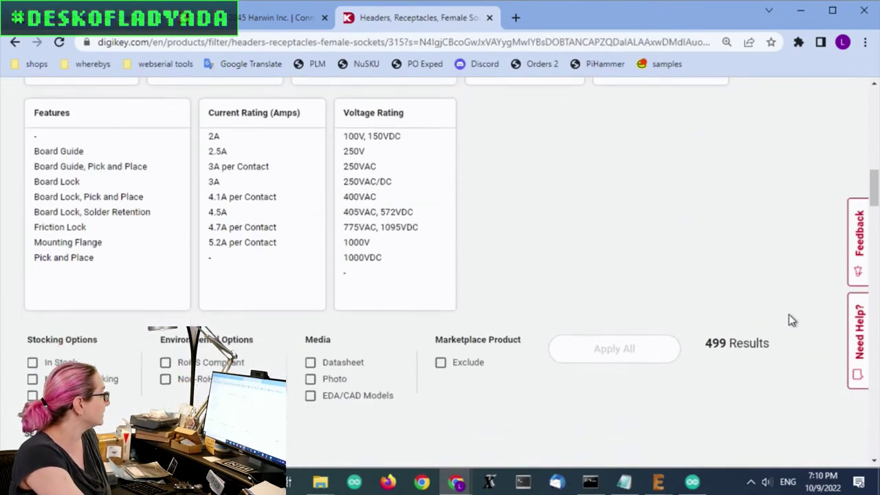
pyautogui.scroll(-5, 790, 320)
pyautogui.moveTo(109, 227)
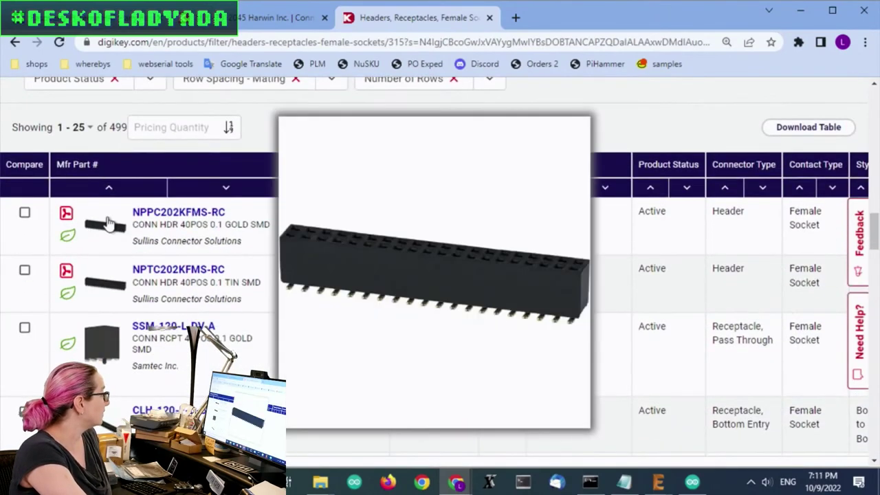
pyautogui.moveTo(117, 351)
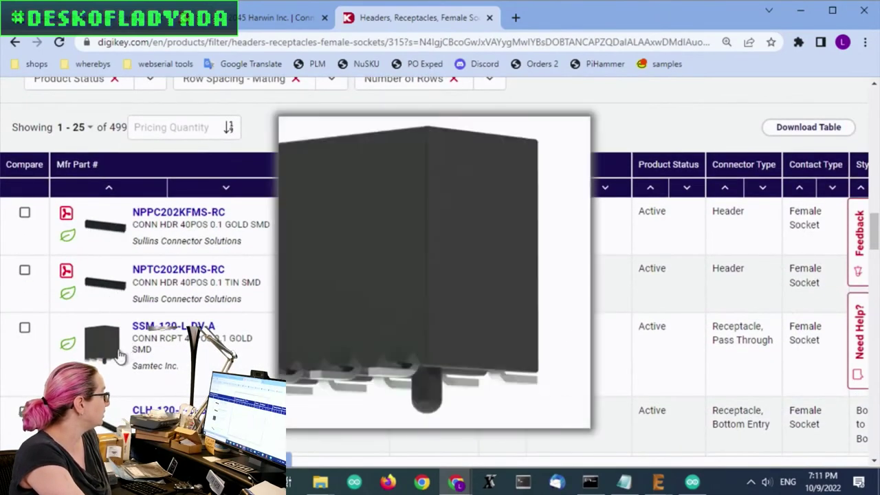
pyautogui.scroll(-2, 114, 347)
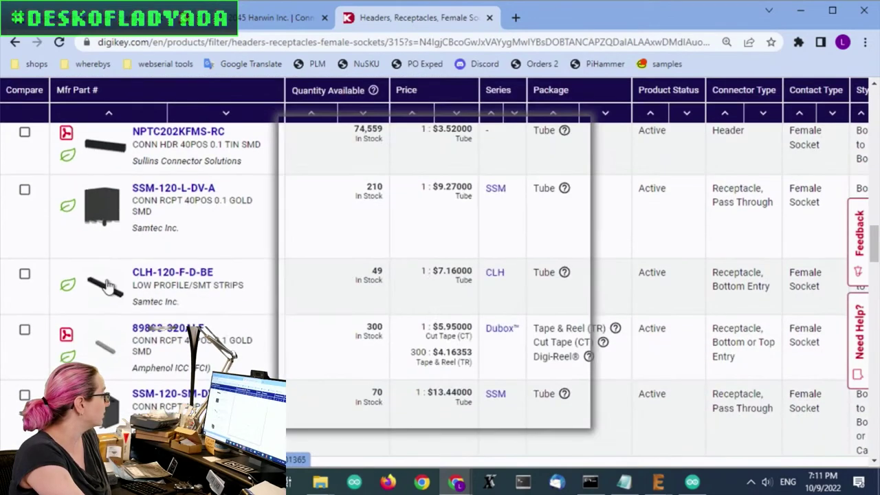
pyautogui.moveTo(107, 285)
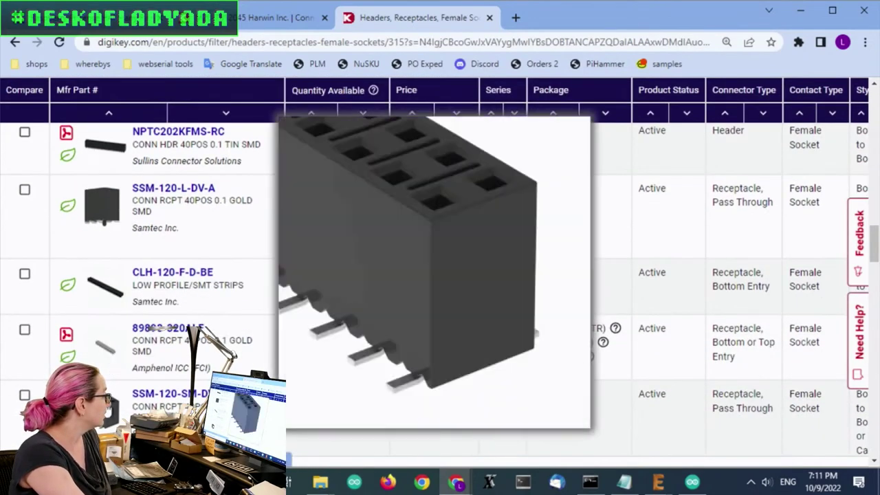
pyautogui.scroll(-3, 112, 324)
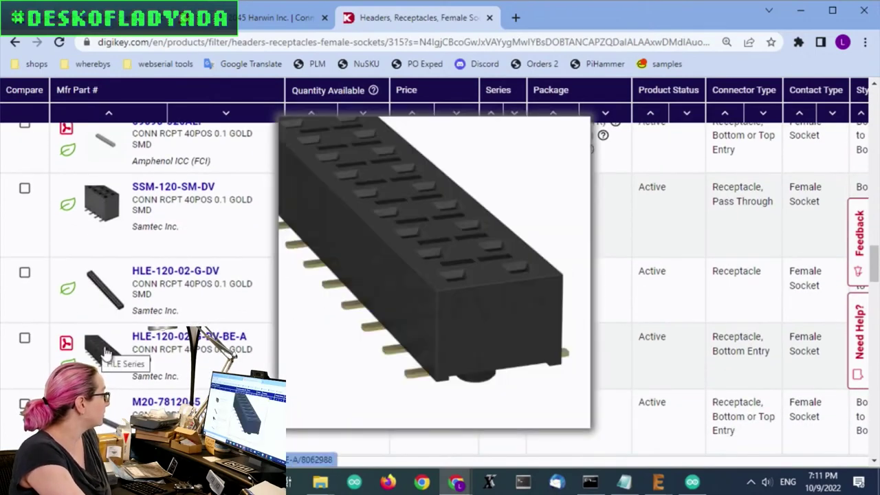
pyautogui.scroll(8, 494, 360)
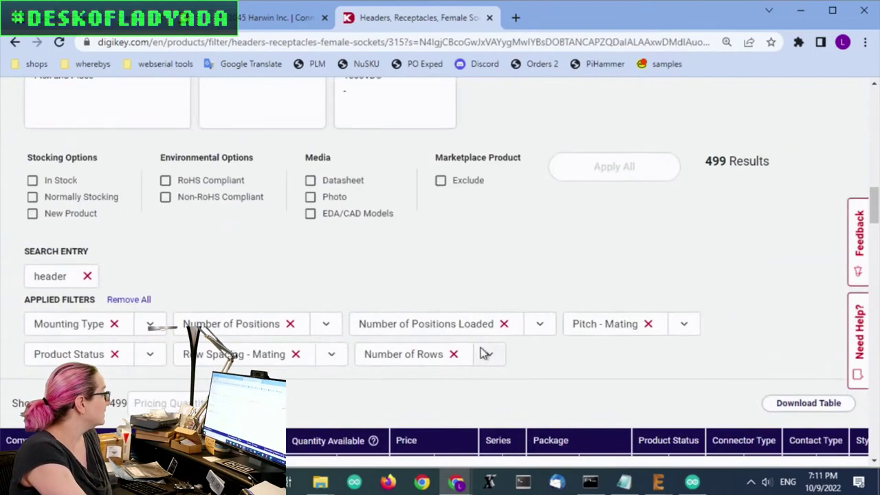
pyautogui.click(81, 266)
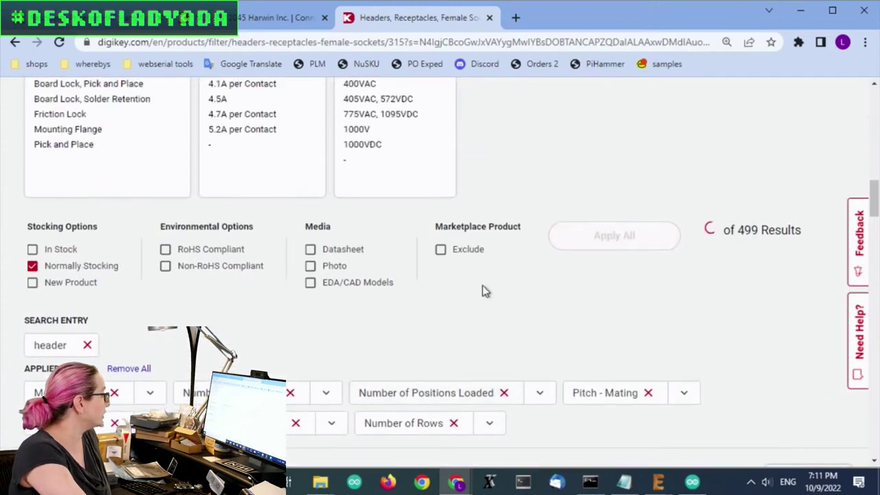
pyautogui.click(33, 265)
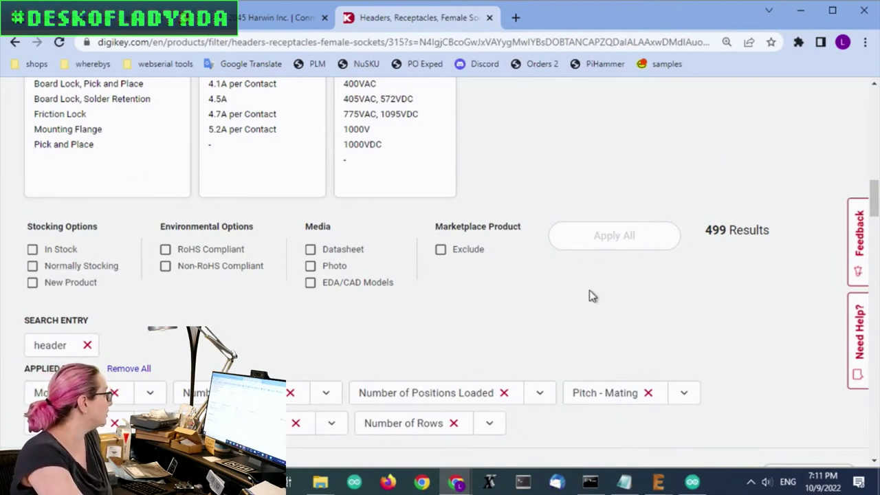
pyautogui.scroll(6, 593, 299)
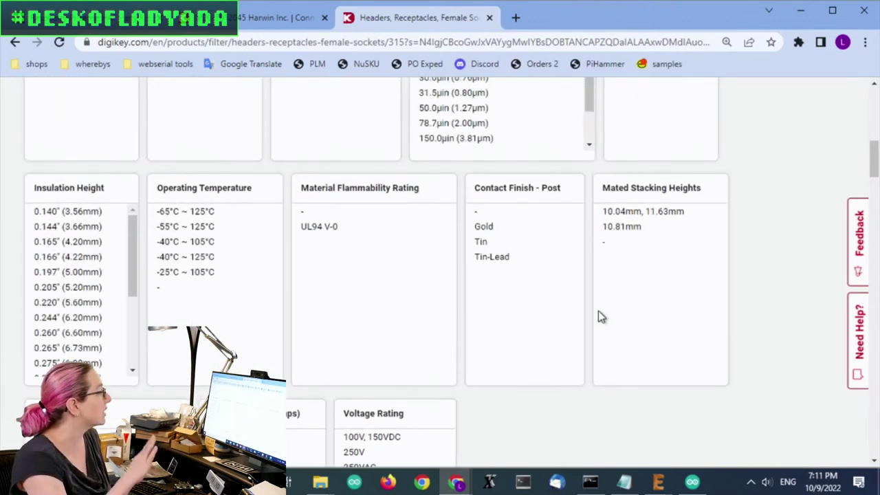
pyautogui.scroll(5, 727, 118)
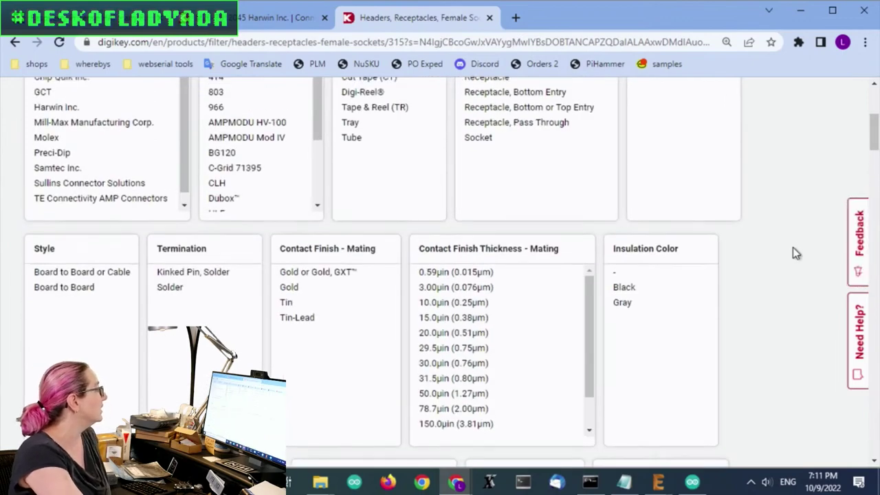
pyautogui.scroll(3, 798, 256)
pyautogui.scroll(-9, 802, 257)
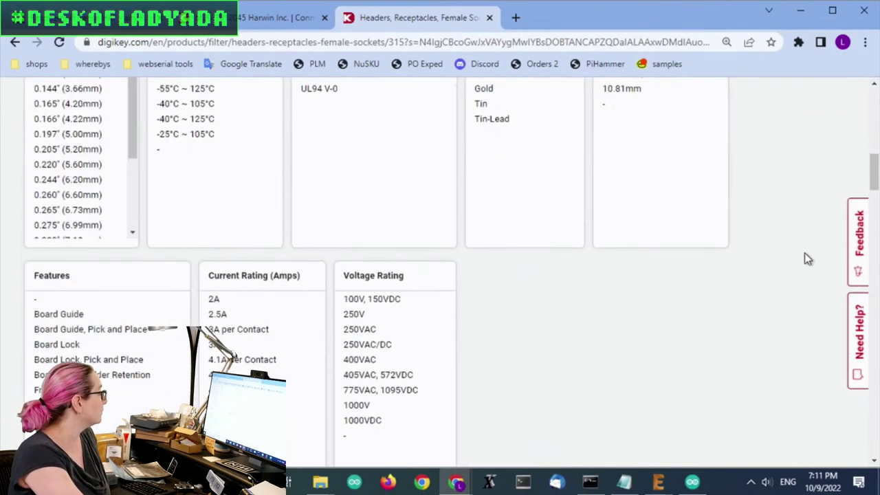
pyautogui.scroll(-2, 805, 253)
pyautogui.scroll(3, 805, 250)
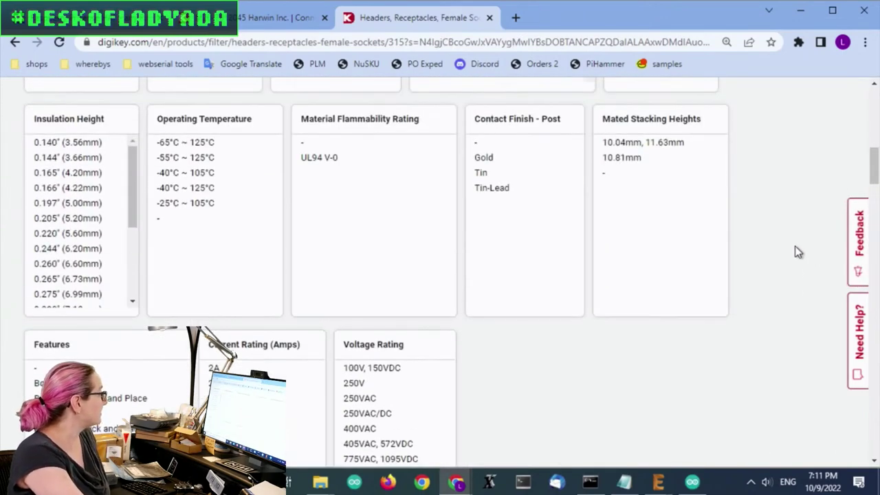
# - Select insulation heights 0.140" through 0.205" (3.56–5.20mm), previewing 197 results
pyautogui.scroll(-5, 785, 266)
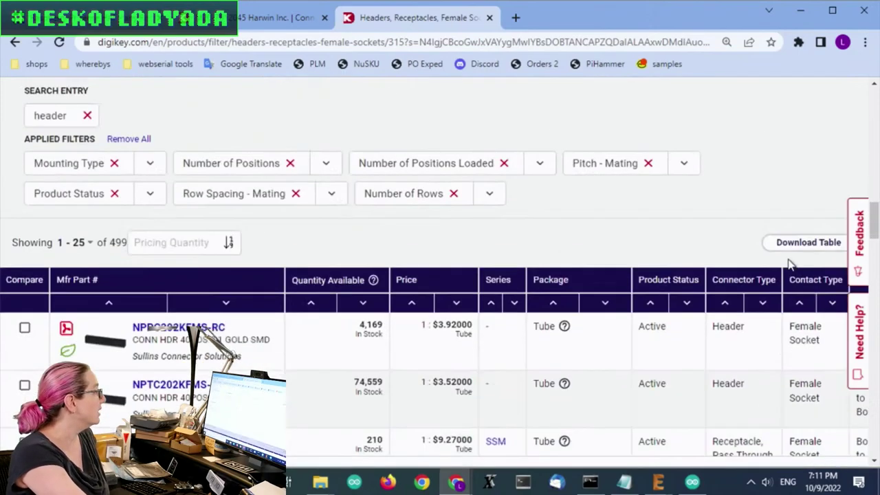
pyautogui.scroll(-3, 791, 267)
pyautogui.scroll(3, 752, 252)
pyautogui.moveTo(115, 302)
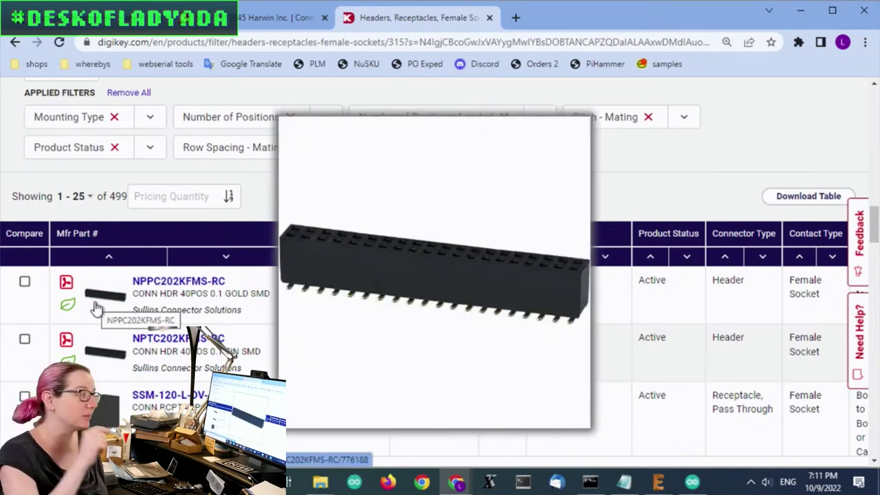
pyautogui.scroll(10, 299, 235)
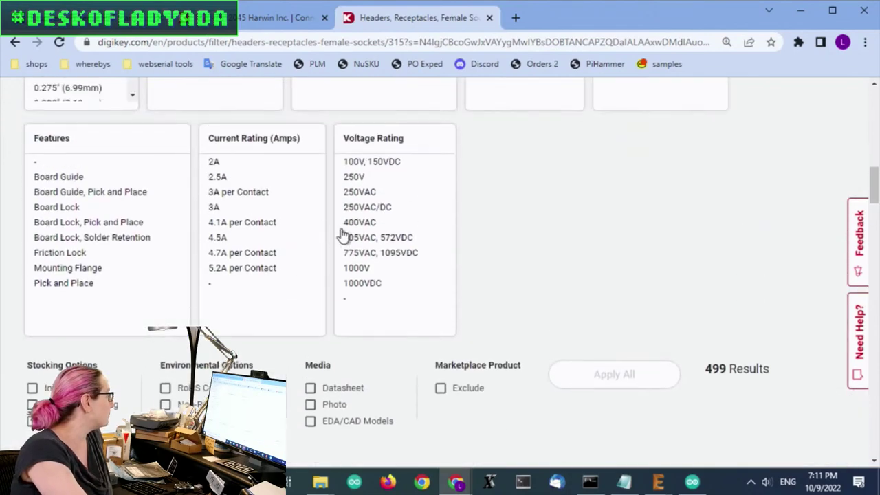
pyautogui.scroll(1, 484, 265)
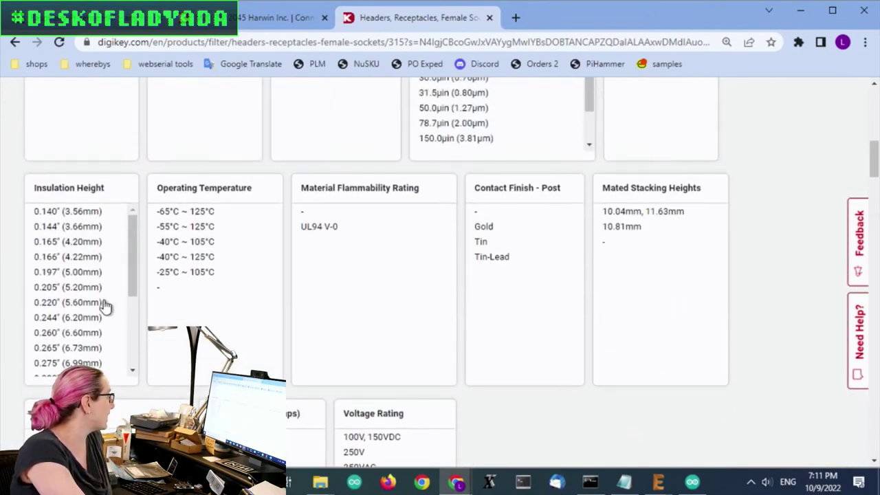
pyautogui.moveTo(134, 281)
pyautogui.mouseDown()
pyautogui.moveTo(117, 344)
pyautogui.moveTo(139, 271)
pyautogui.mouseUp()
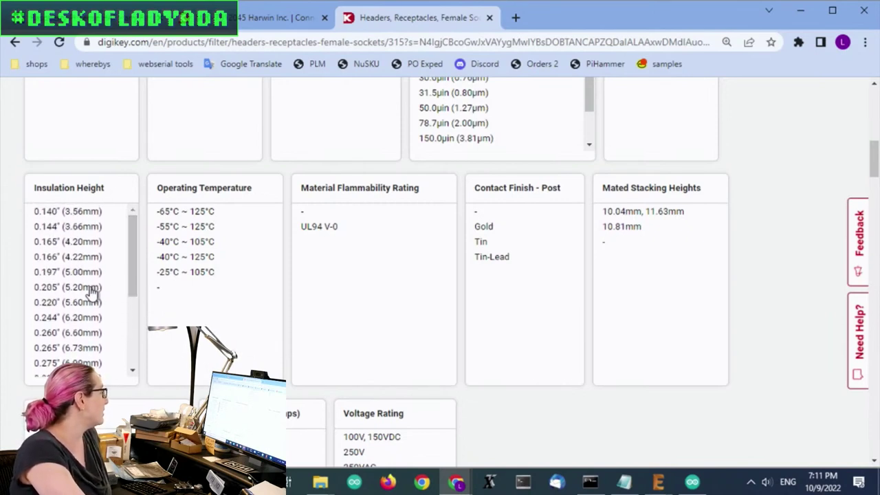
pyautogui.moveTo(93, 289); pyautogui.dragTo(107, 211)
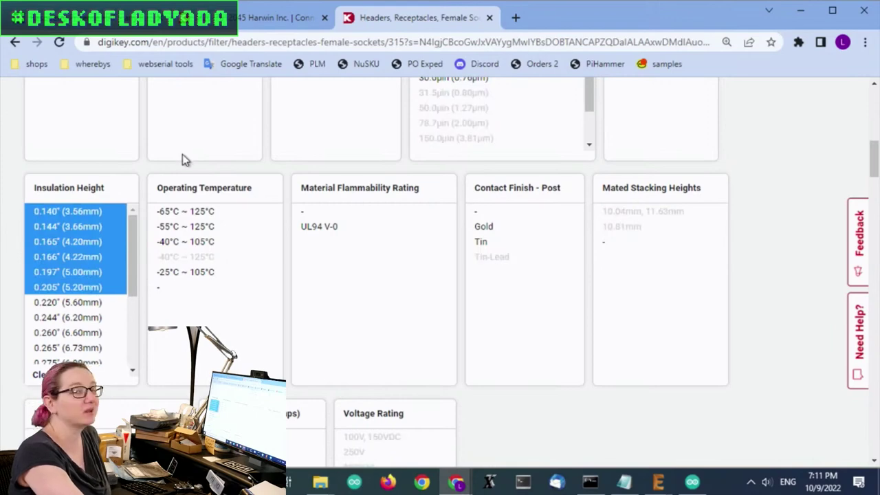
pyautogui.scroll(-7, 261, 216)
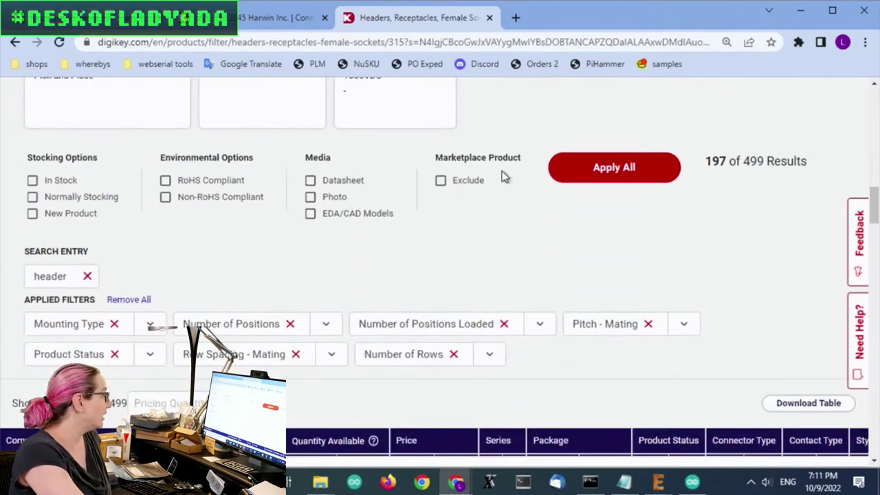
# - Apply the insulation height filter to the 40-pin female socket results
pyautogui.click(619, 176)
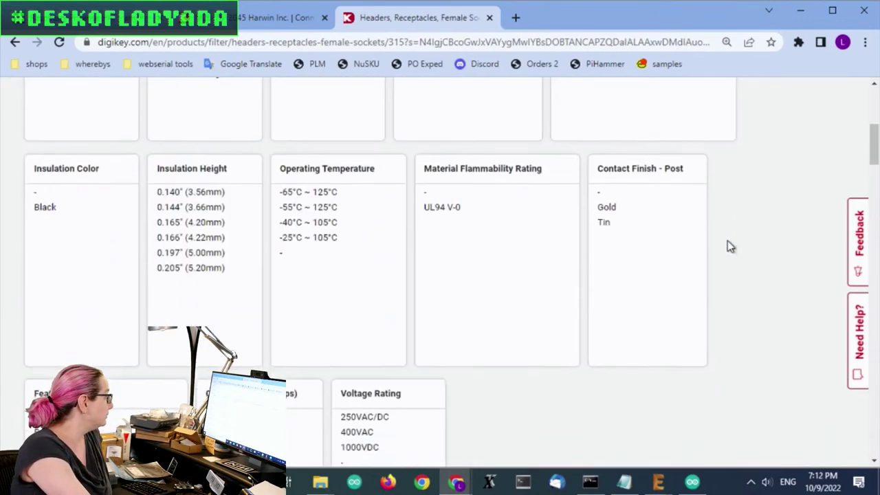
pyautogui.scroll(-4, 447, 316)
pyautogui.scroll(3, 168, 385)
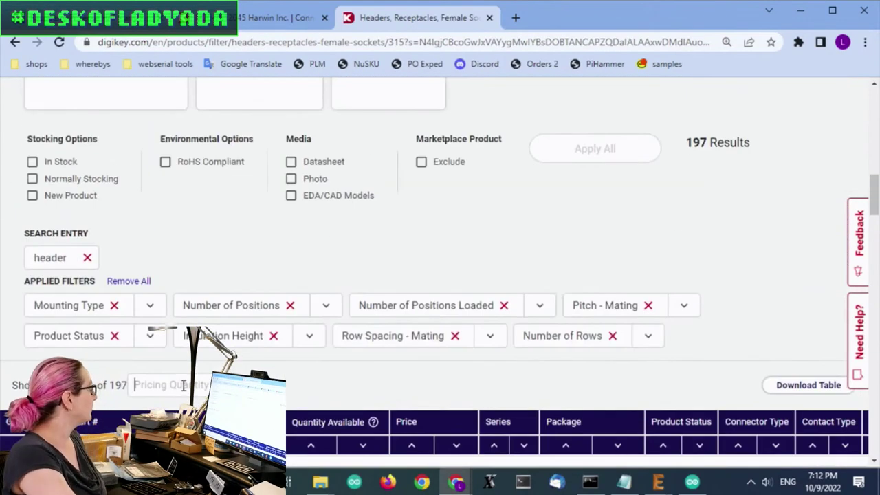
pyautogui.scroll(-3, 385, 359)
# - Price the results at a quantity of 500, led by HDR100IMP40F-G-V-SM-DR at $1.39
pyautogui.write('500')
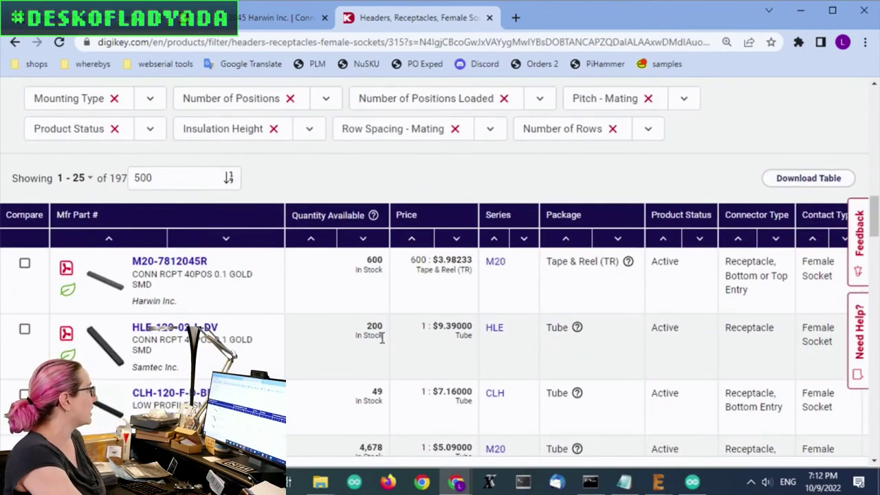
pyautogui.press('Return')
pyautogui.scroll(-10, 522, 237)
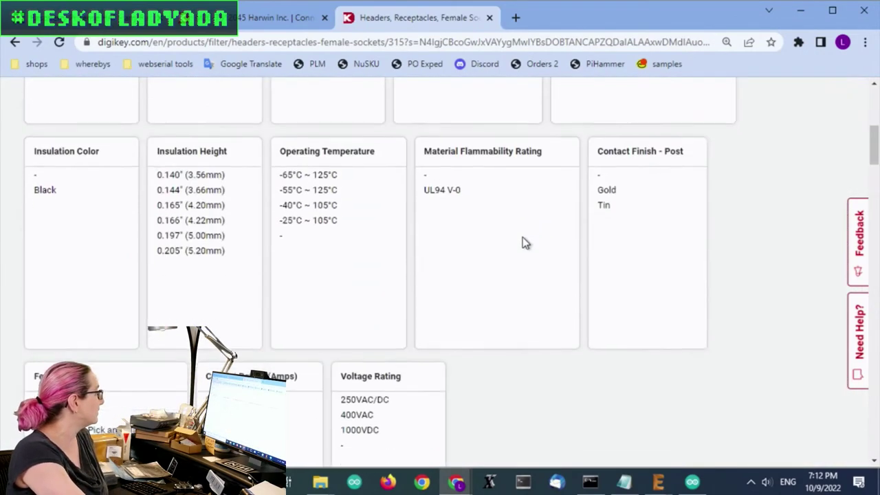
pyautogui.scroll(-4, 522, 242)
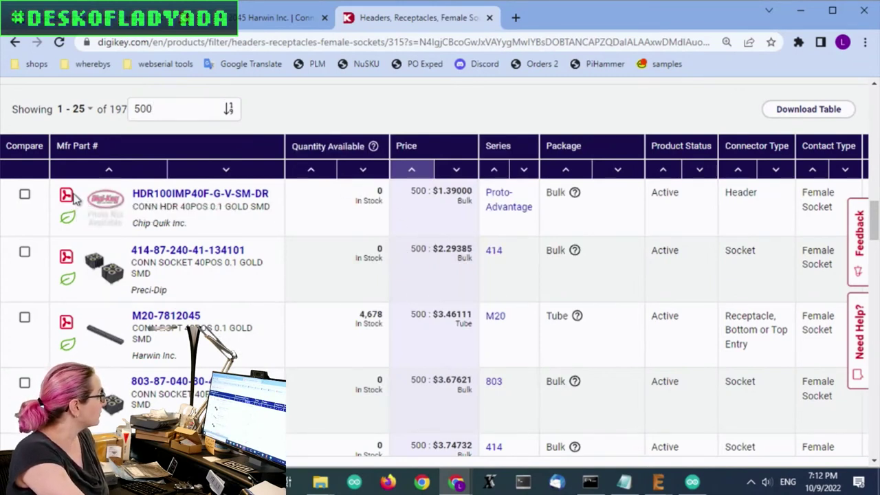
# - Read the HDR100IMP40F-G-V-SM-DR PDF datasheet, then go back to the sorted socket results
pyautogui.click(66, 196)
pyautogui.scroll(-3, 508, 234)
pyautogui.scroll(-3, 601, 275)
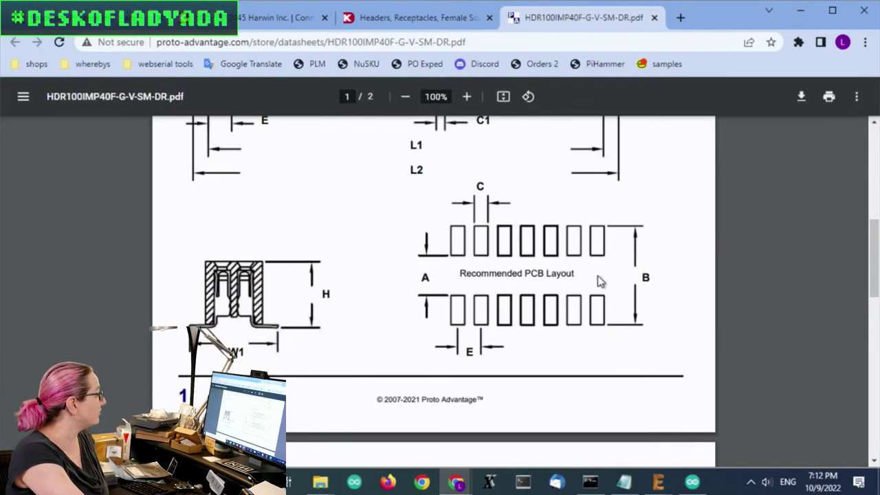
pyautogui.scroll(5, 574, 254)
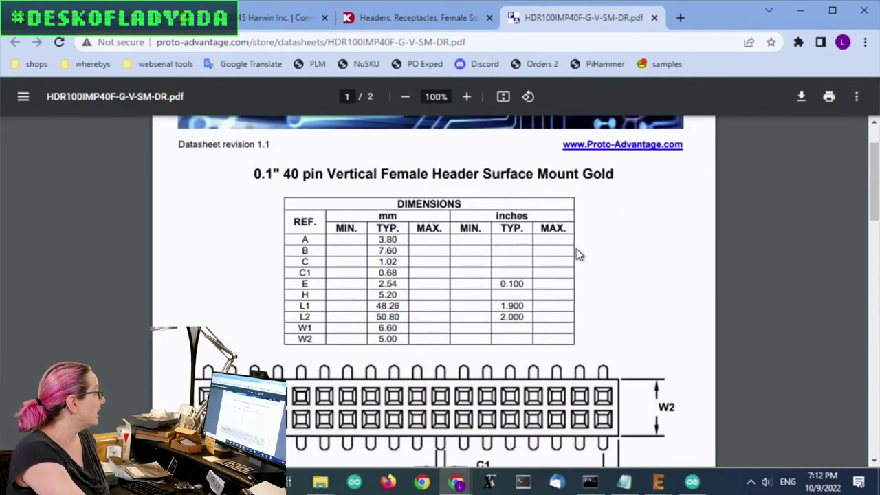
pyautogui.scroll(-15, 576, 256)
pyautogui.scroll(15, 578, 259)
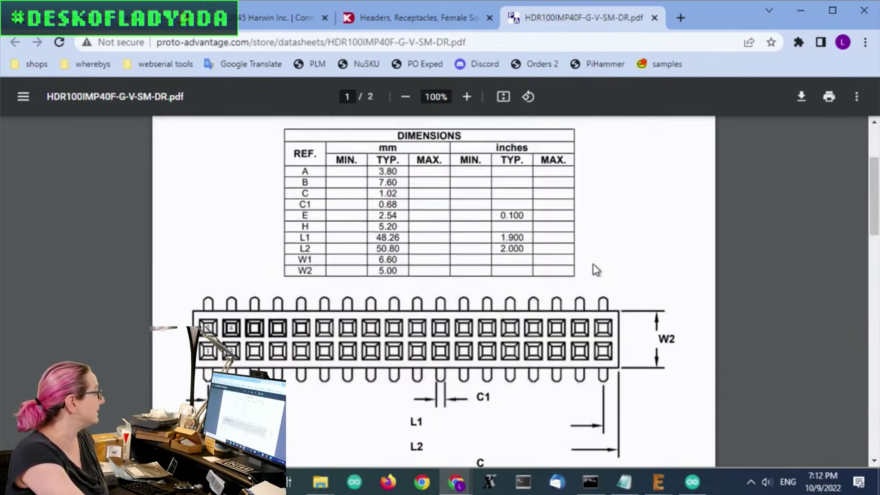
pyautogui.click(395, 20)
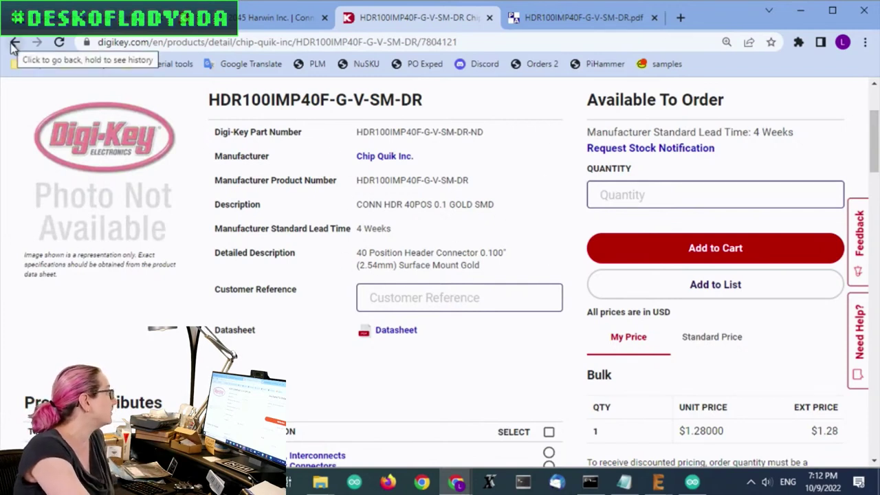
pyautogui.click(14, 46)
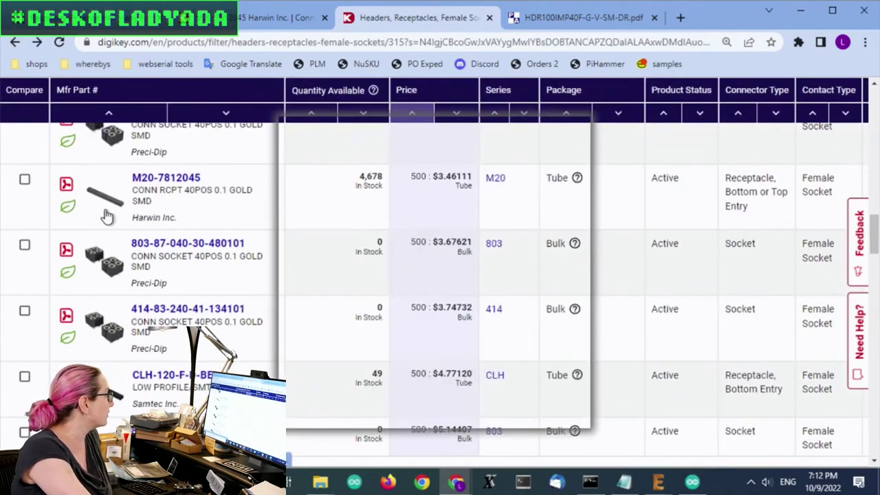
# - Open the Harwin M20-7812045 page and zoom into its 360° model of the 2x20 socket
pyautogui.scroll(2, 185, 310)
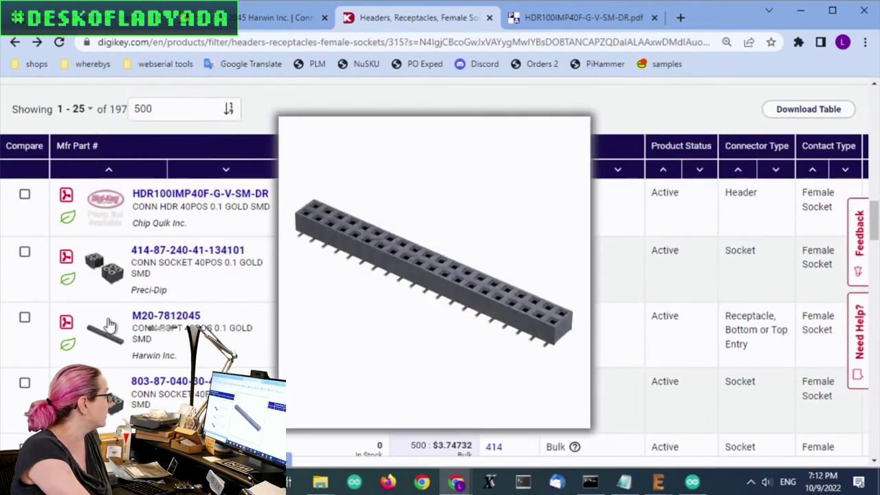
pyautogui.click(369, 328)
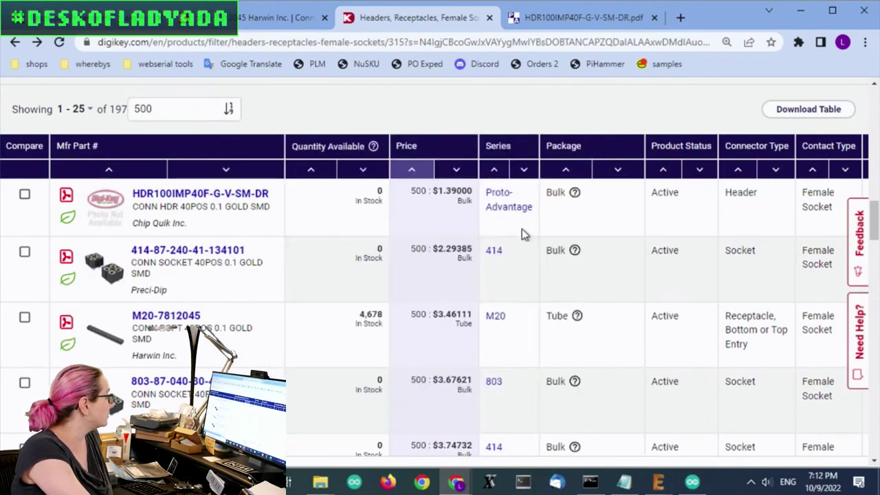
pyautogui.scroll(-2, 589, 210)
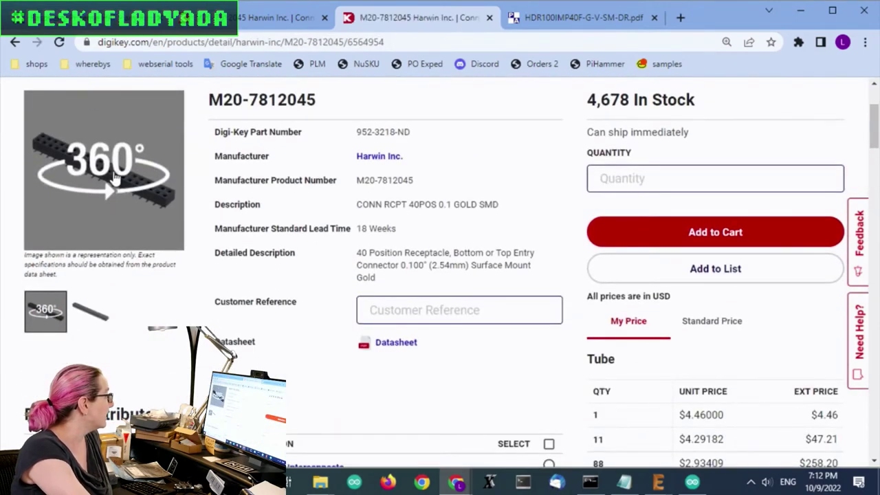
pyautogui.click(115, 172)
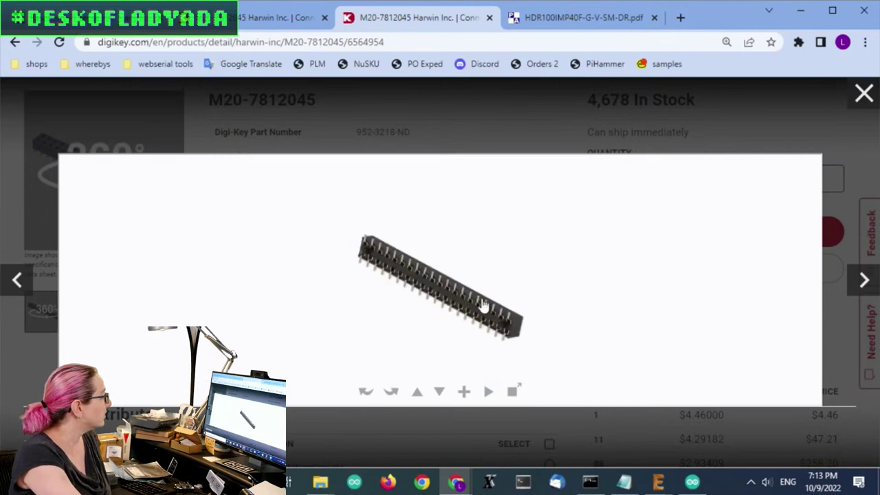
pyautogui.scroll(3, 483, 306)
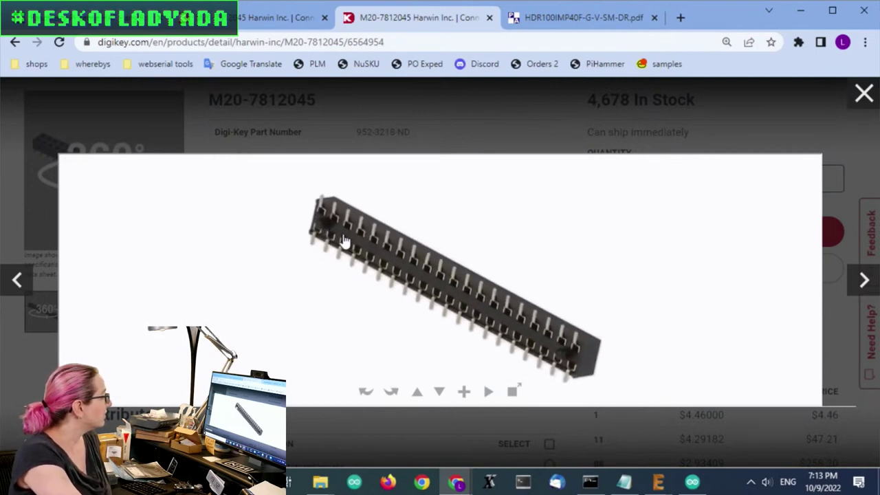
pyautogui.scroll(3, 312, 242)
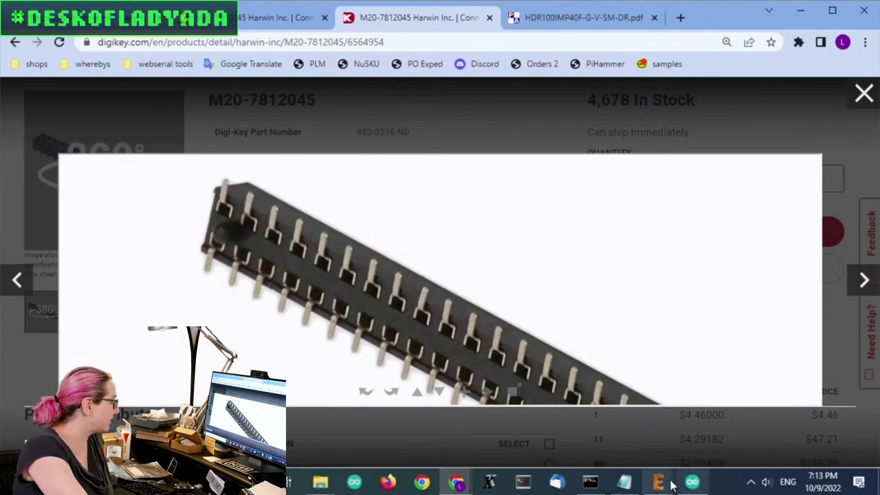
# - Zoom into the eInk Bonnet rev D header pads labelled 3.3V, 5.0V, SDA, SCL, GND and BUSY
pyautogui.moveTo(677, 480)
pyautogui.click(367, 423)
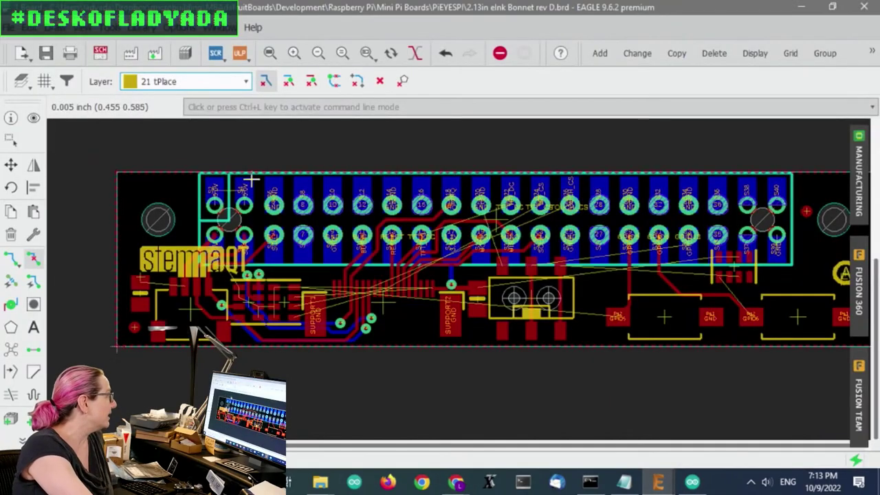
pyautogui.scroll(2, 231, 222)
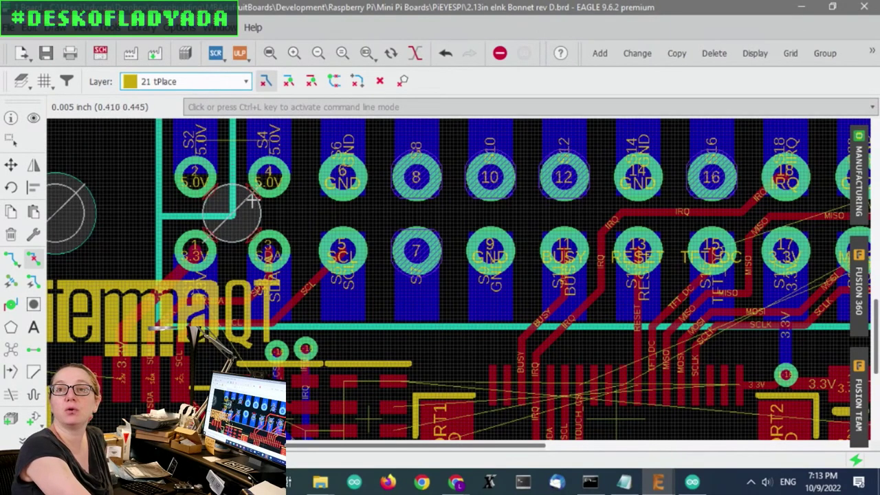
pyautogui.scroll(2, 382, 165)
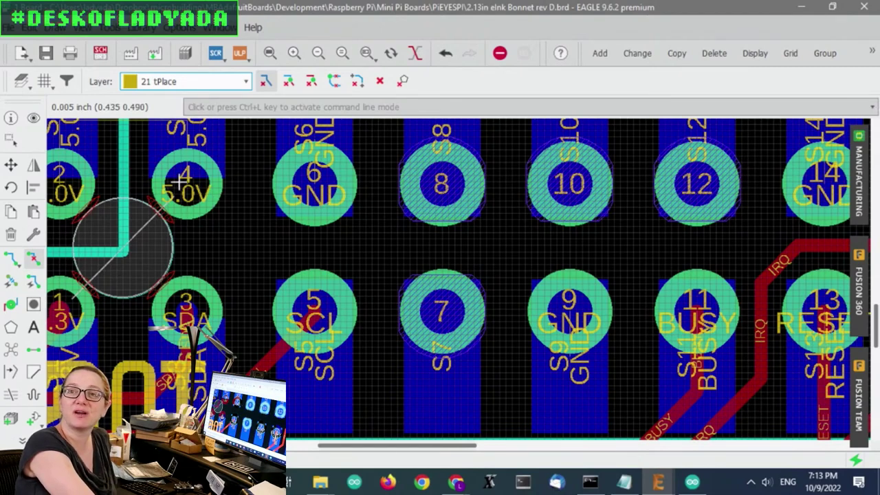
pyautogui.scroll(3, 177, 191)
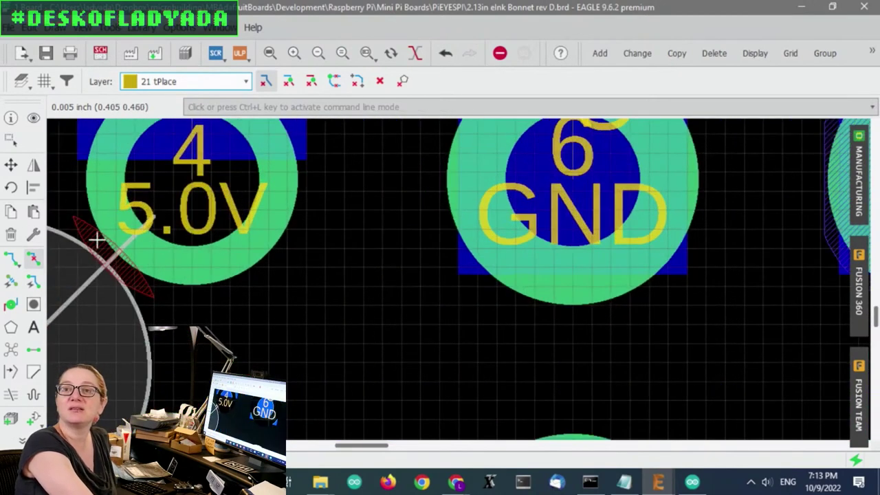
pyautogui.scroll(-5, 306, 197)
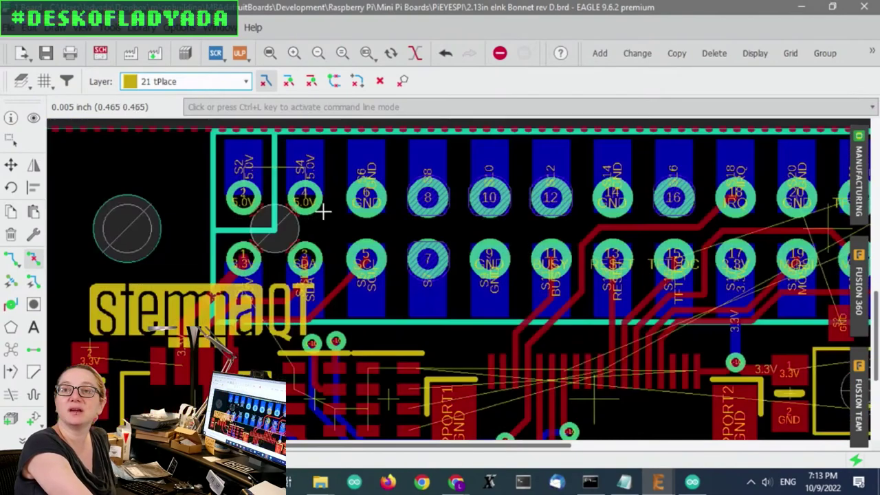
pyautogui.scroll(2, 321, 214)
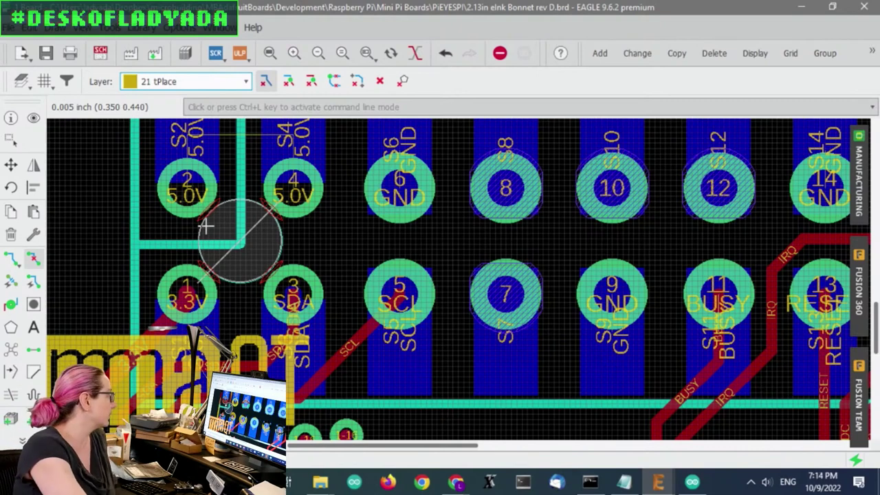
pyautogui.moveTo(456, 481)
pyautogui.click(525, 430)
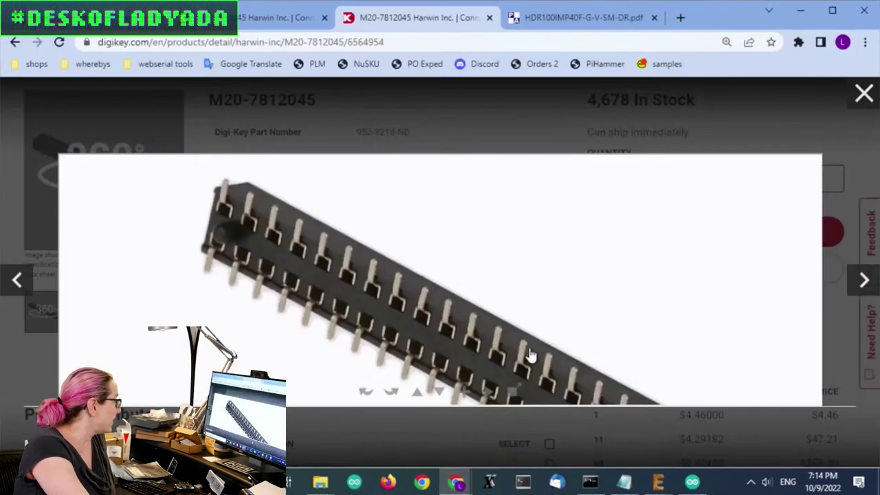
pyautogui.moveTo(534, 276); pyautogui.dragTo(400, 373)
pyautogui.click(365, 392)
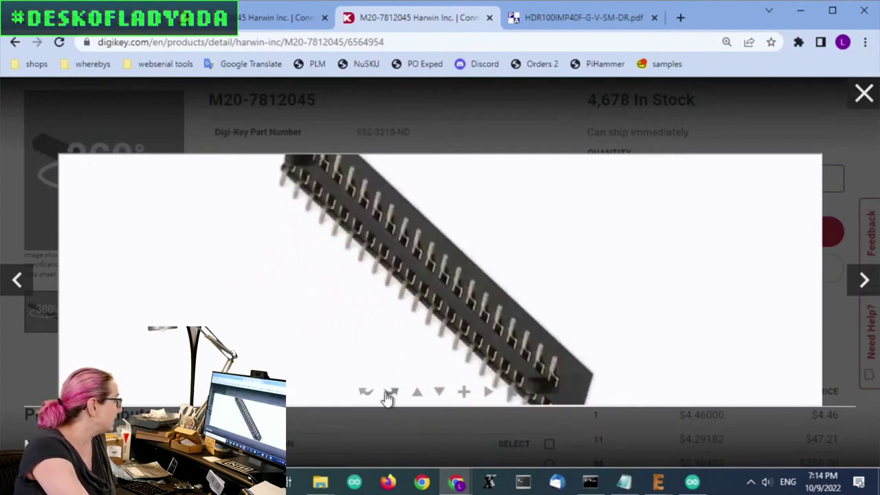
pyautogui.click(389, 394)
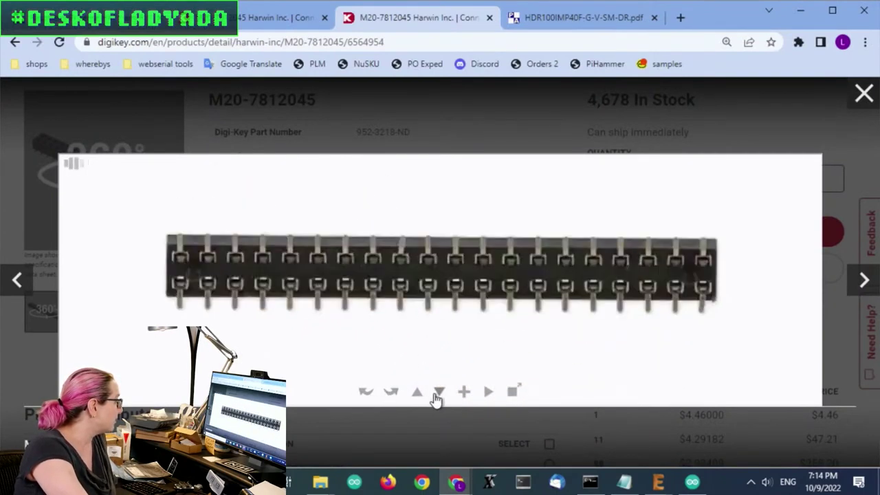
# - Tilt the connector to view its pins from above, then close the 360° viewer
pyautogui.click(437, 396)
pyautogui.click(438, 396)
pyautogui.click(418, 395)
pyautogui.click(418, 394)
pyautogui.click(418, 394)
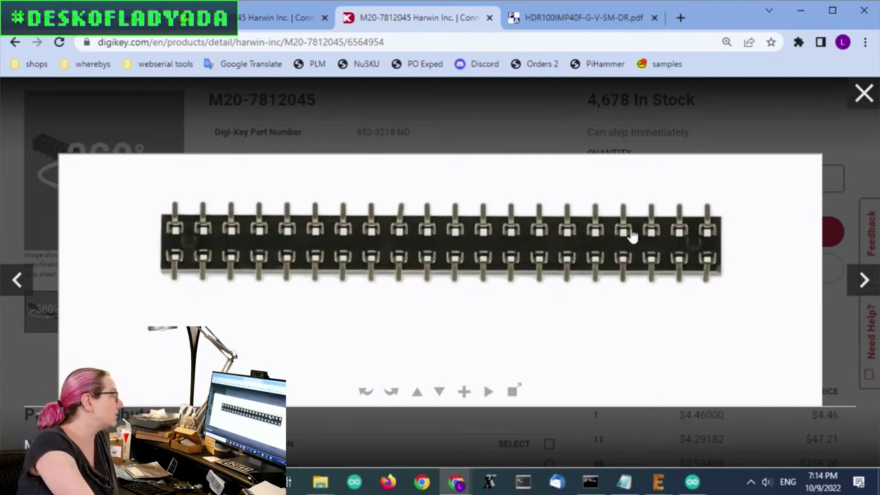
pyautogui.click(864, 93)
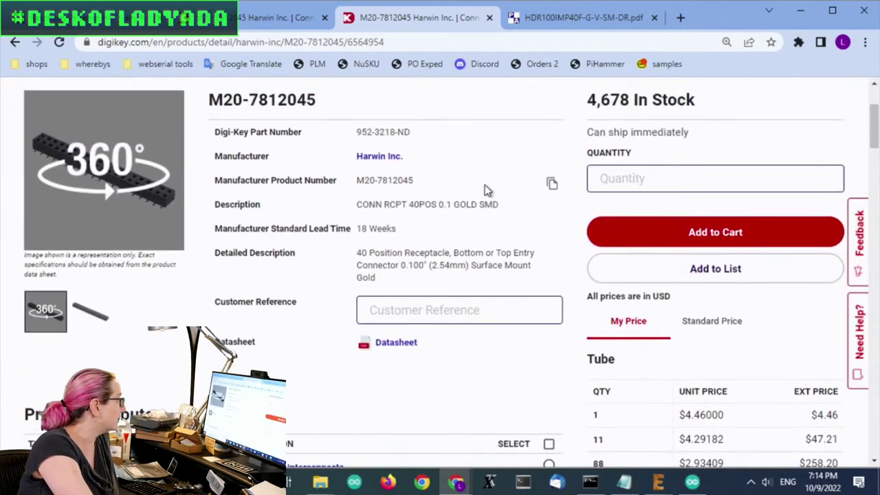
pyautogui.scroll(1, 485, 189)
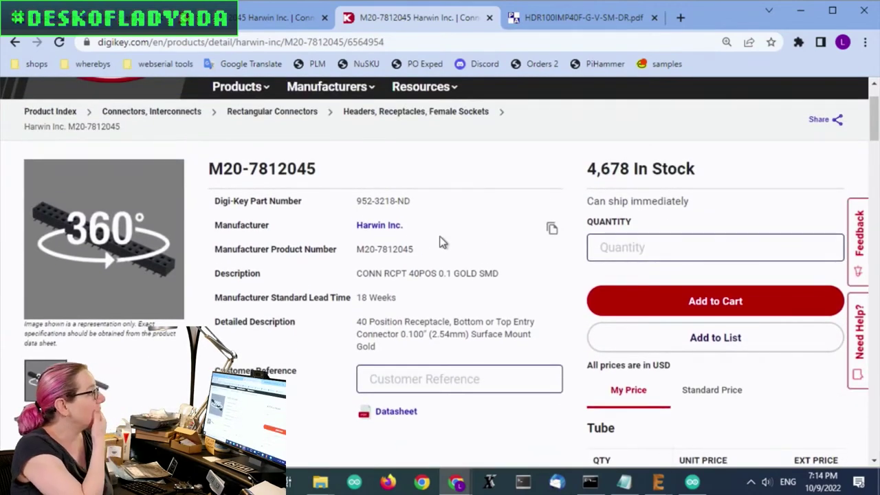